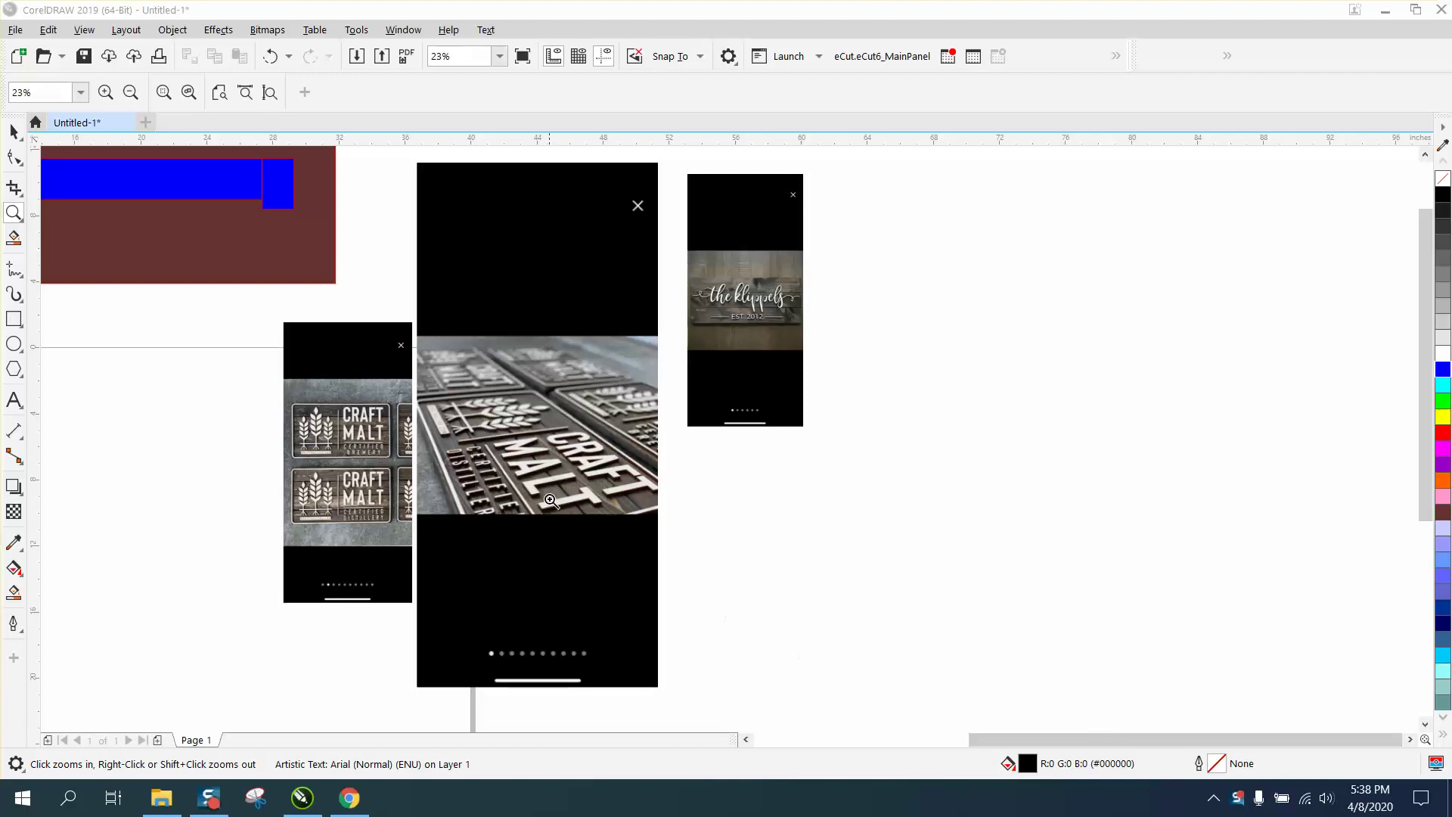
Step: Zoom in and out on the reference photo to inspect it
{"action": "left_click_drag", "start_coordinate": [493, 401], "coordinate": [732, 545]}
{"action": "right_click", "coordinate": [661, 445]}
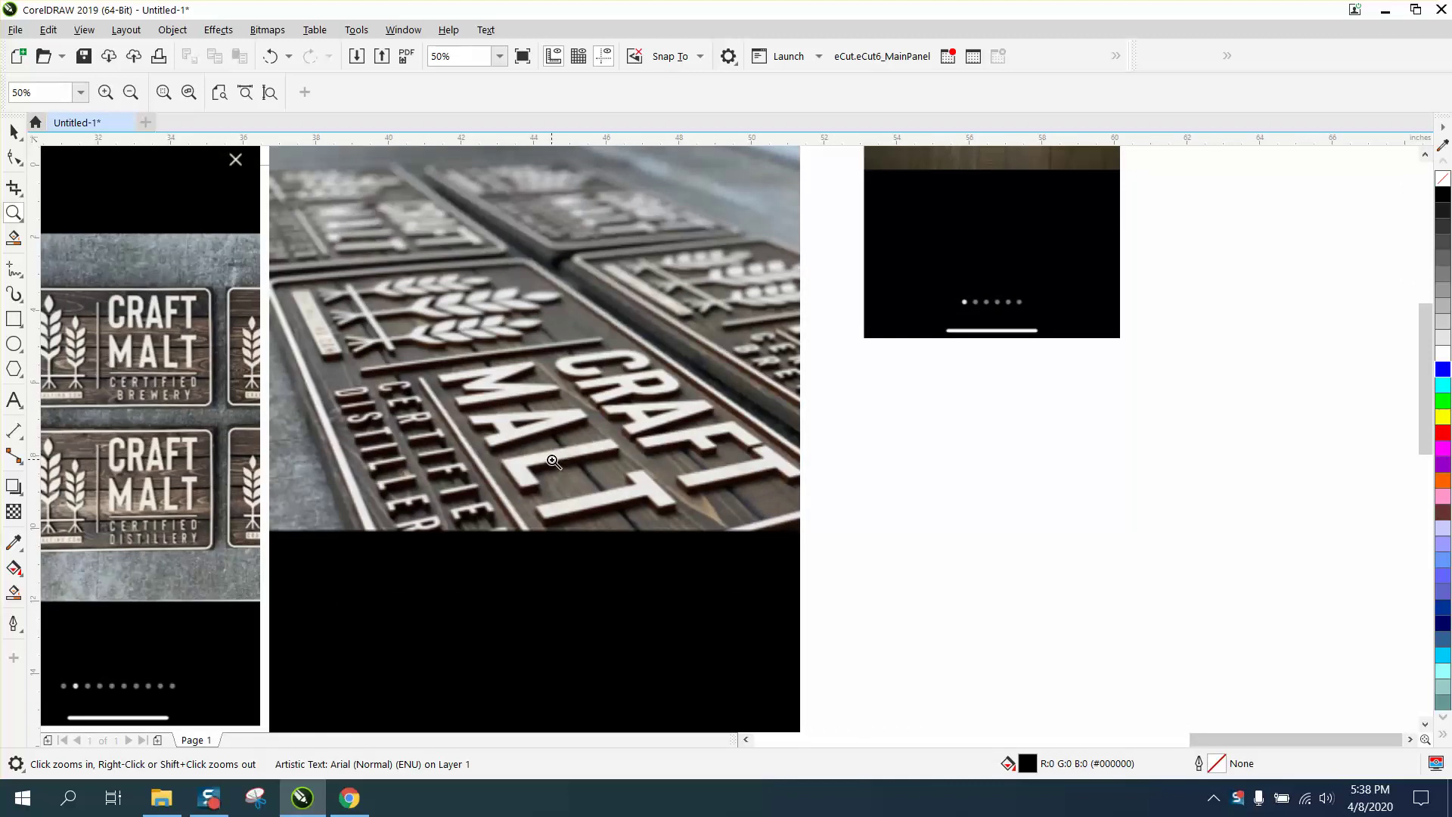
{"action": "left_click_drag", "start_coordinate": [523, 420], "coordinate": [843, 570]}
{"action": "right_click", "coordinate": [842, 570]}
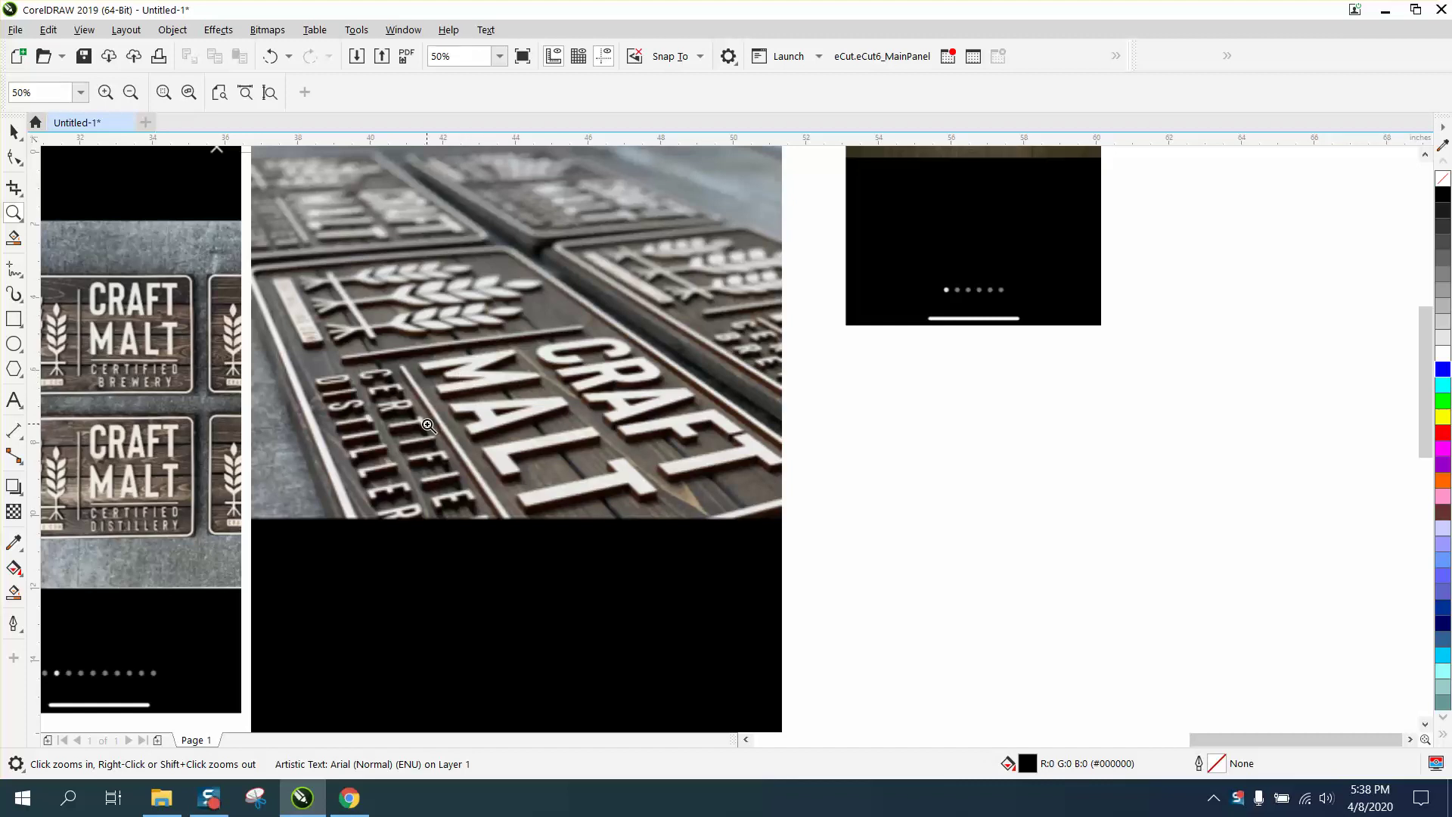
{"action": "scroll", "coordinate": [435, 421], "scroll_direction": "down", "scroll_amount": 3}
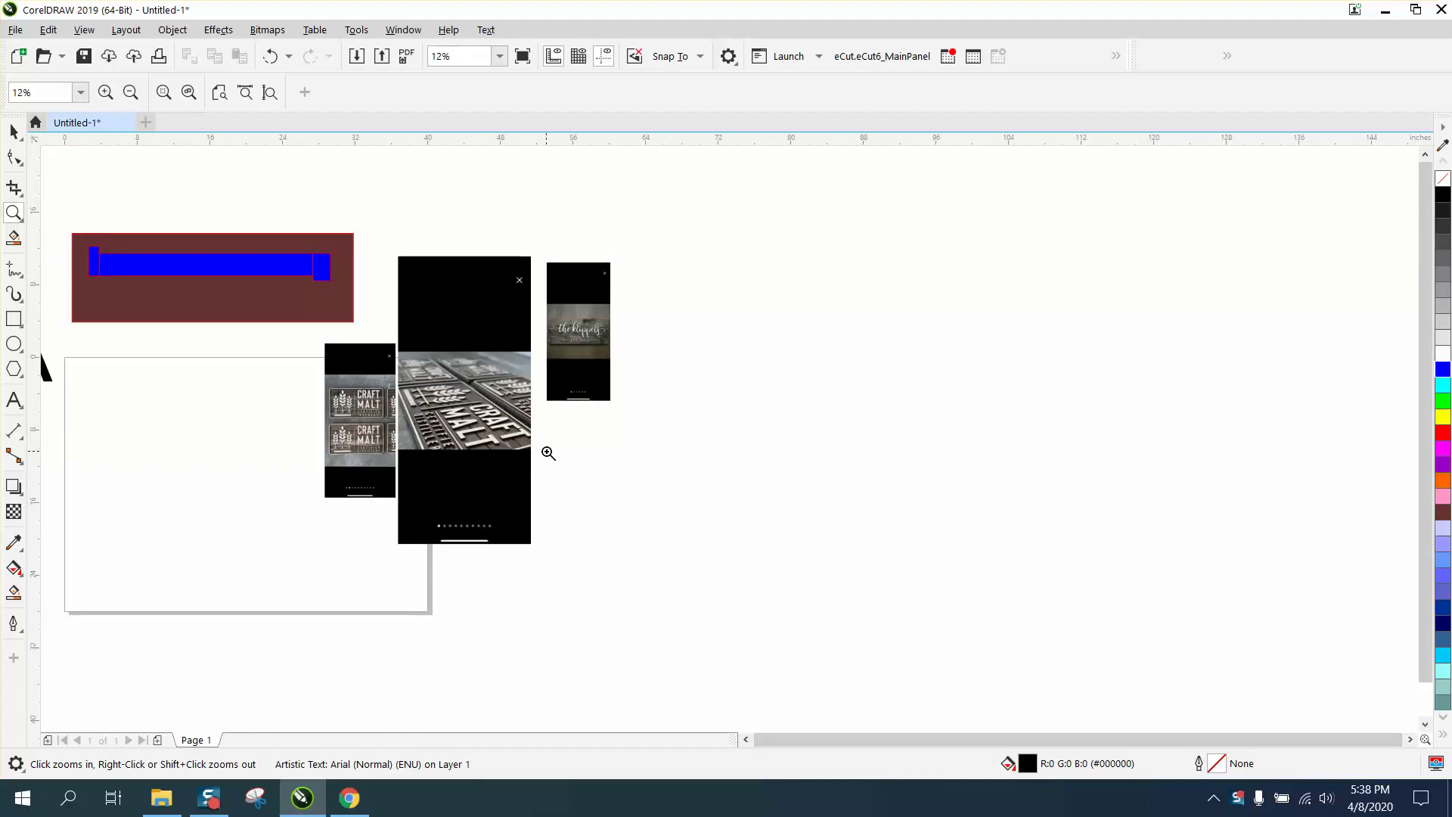
{"action": "scroll", "coordinate": [544, 451], "scroll_direction": "down", "scroll_amount": 1}
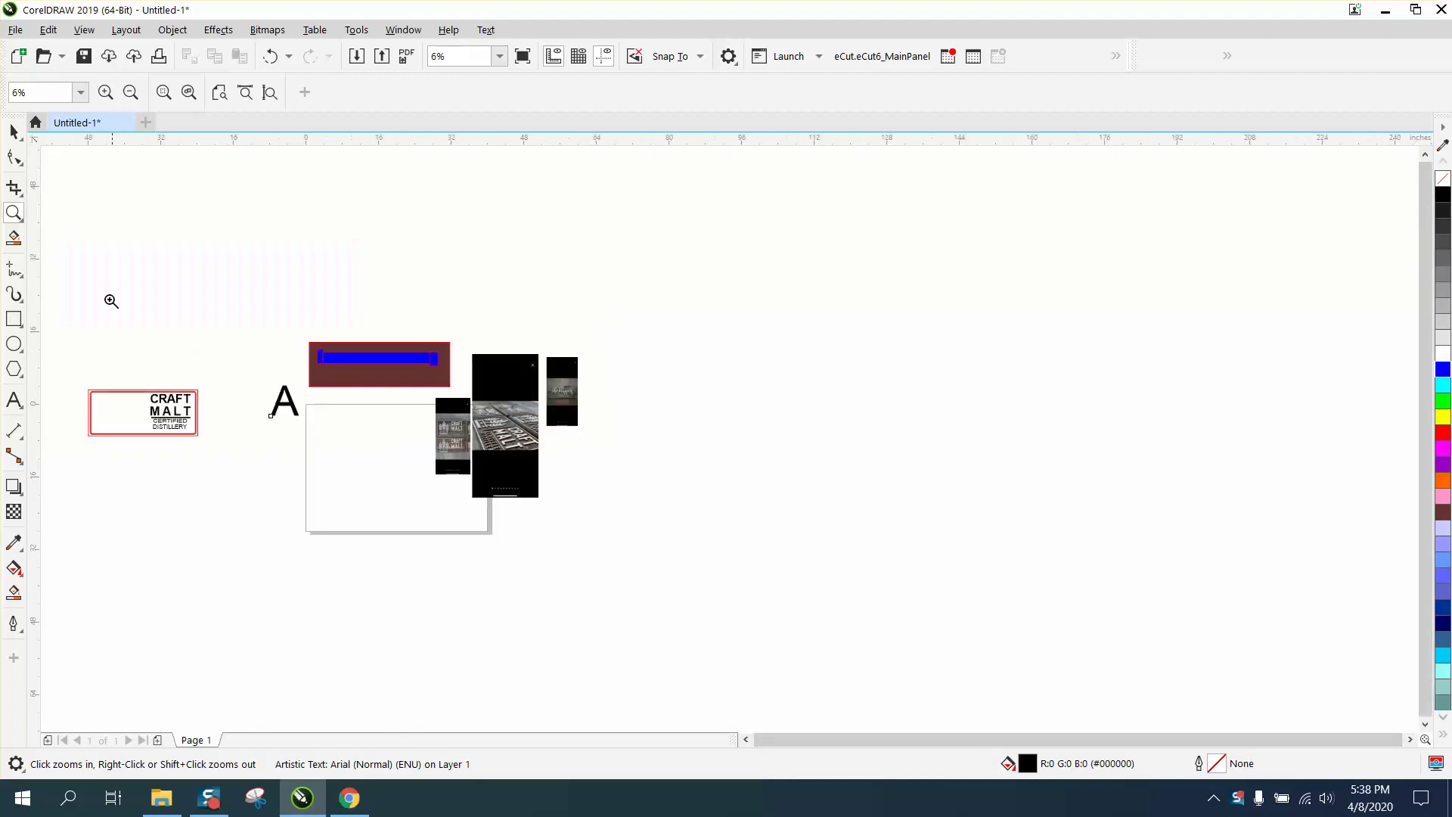
Step: Scale the letter A down to 447 pt and place it just above the maroon rectangle
{"action": "left_click", "coordinate": [13, 132]}
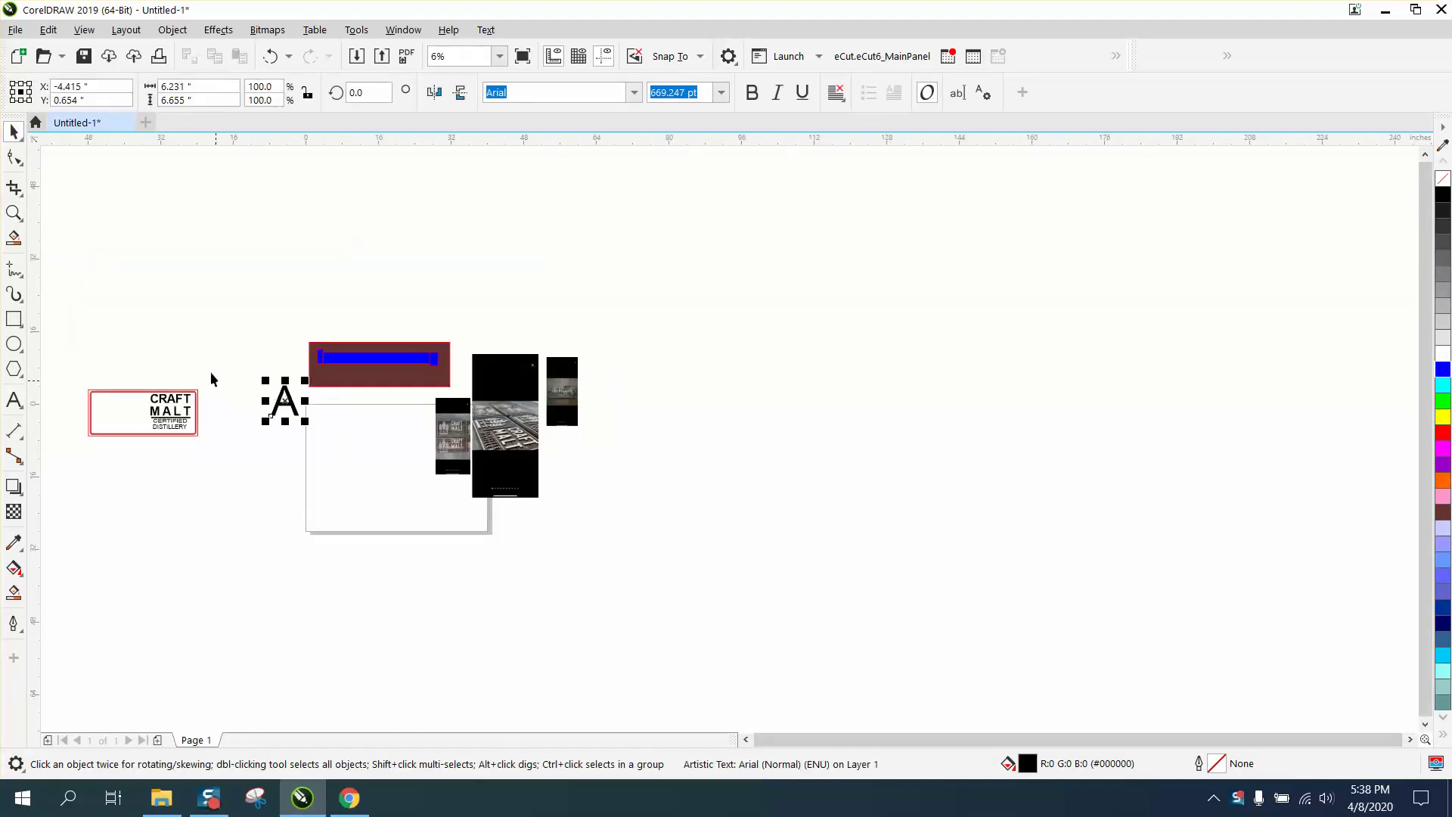
{"action": "left_click", "coordinate": [14, 213]}
{"action": "left_click_drag", "start_coordinate": [234, 310], "coordinate": [634, 469]}
{"action": "left_click", "coordinate": [15, 133]}
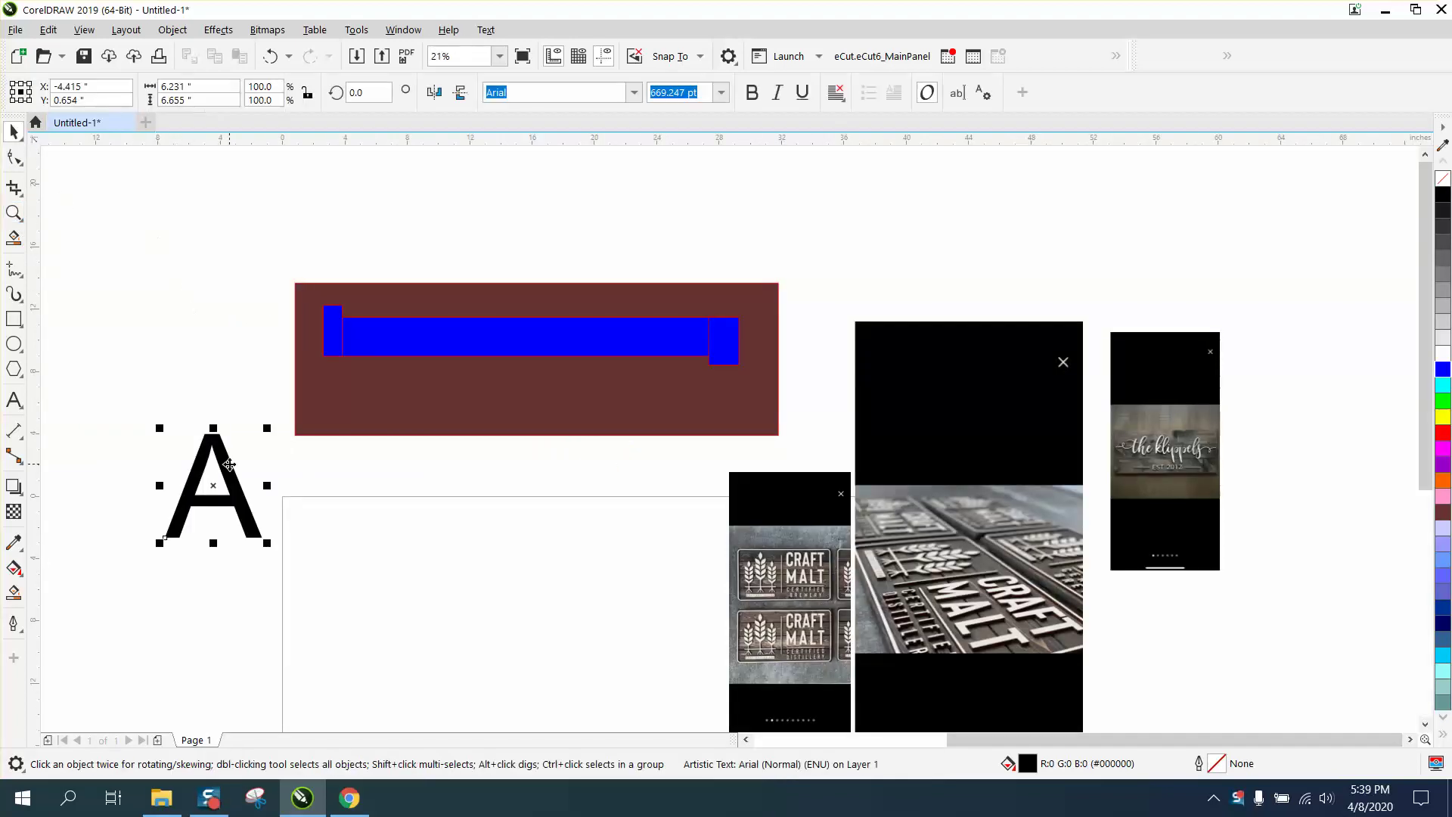
{"action": "left_click_drag", "start_coordinate": [266, 428], "coordinate": [275, 460]}
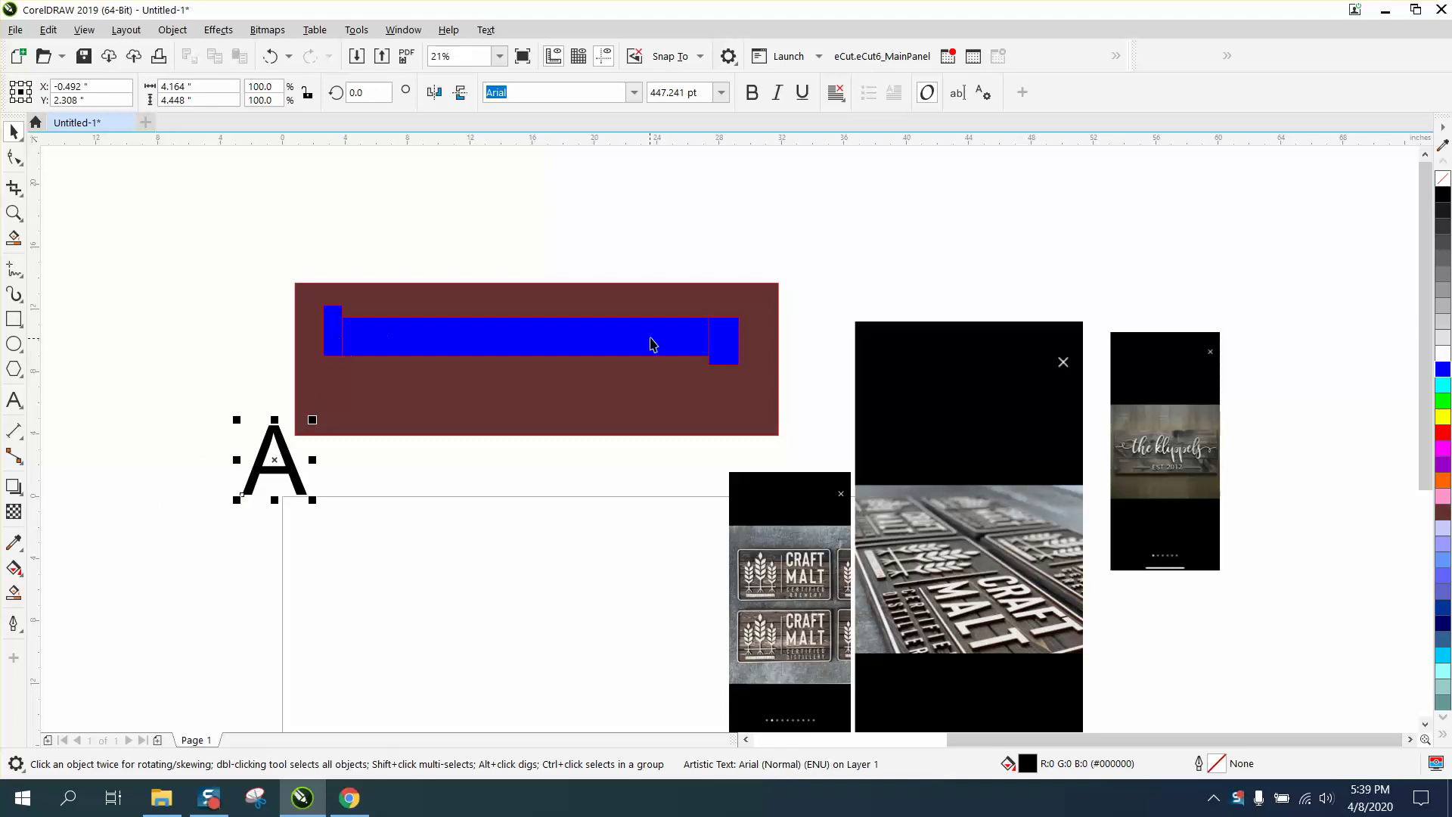
{"action": "left_click_drag", "start_coordinate": [282, 444], "coordinate": [365, 333]}
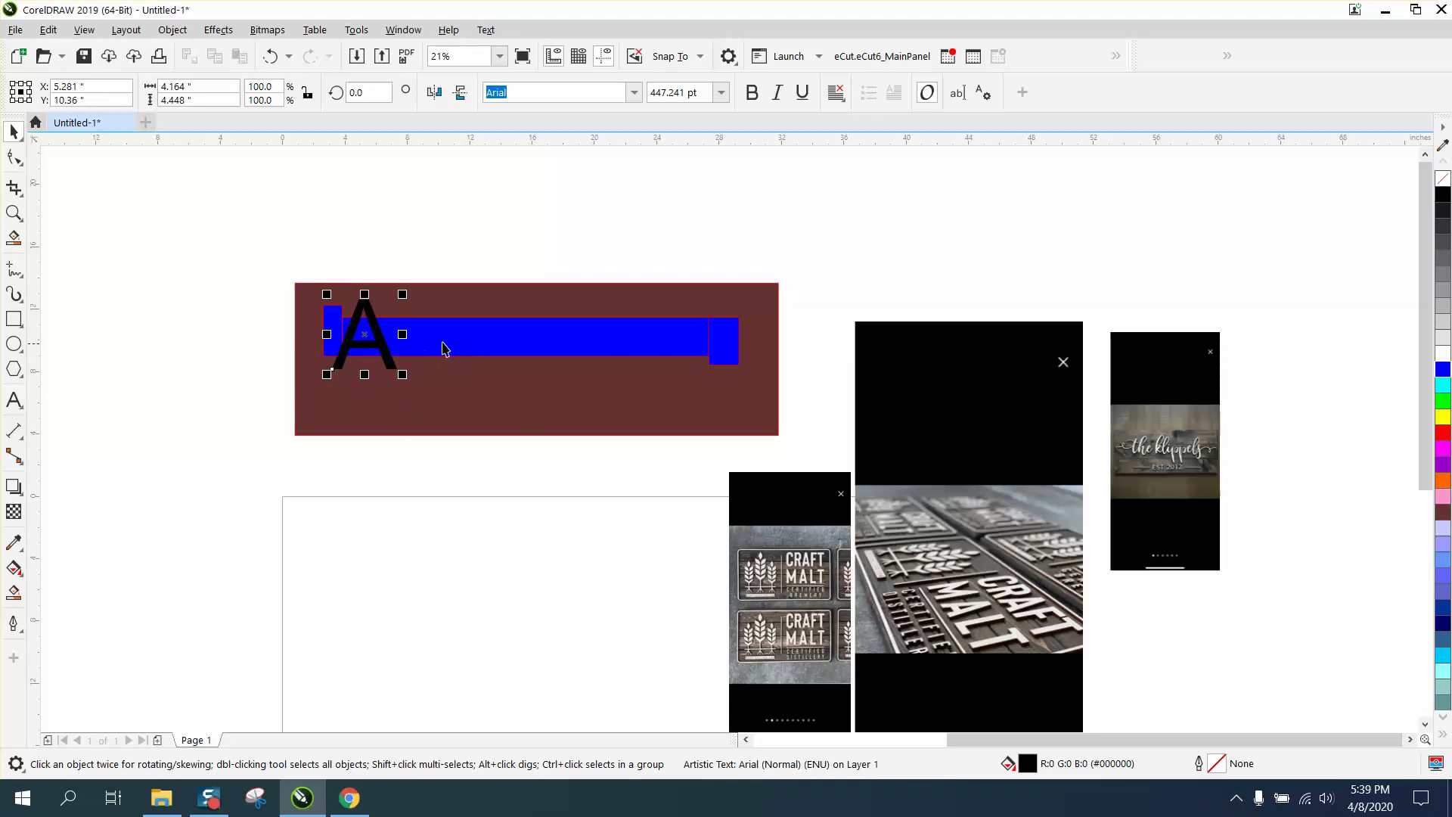
{"action": "left_click_drag", "start_coordinate": [368, 347], "coordinate": [522, 256]}
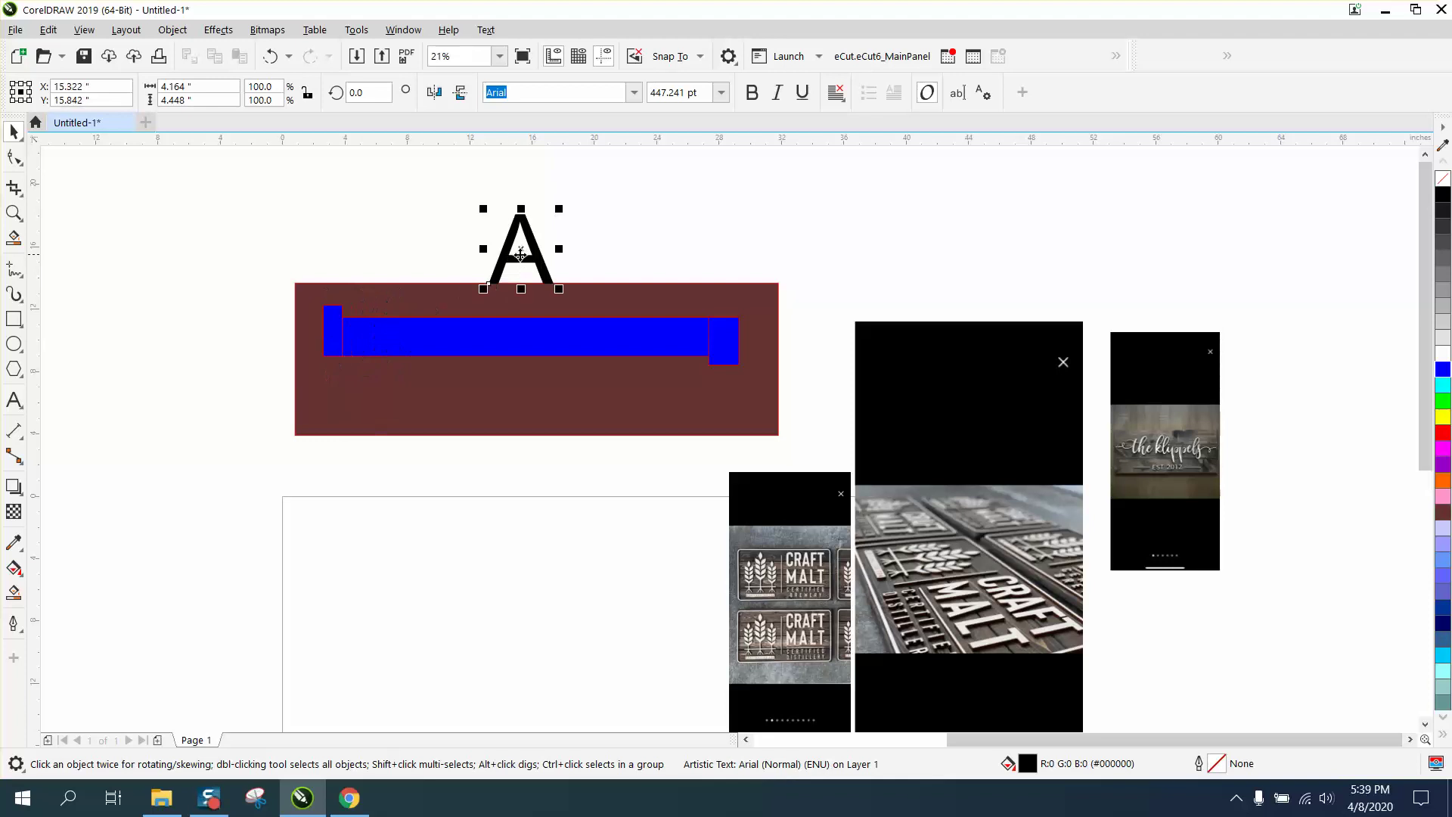
{"action": "scroll", "coordinate": [626, 325], "scroll_direction": "down", "scroll_amount": 2}
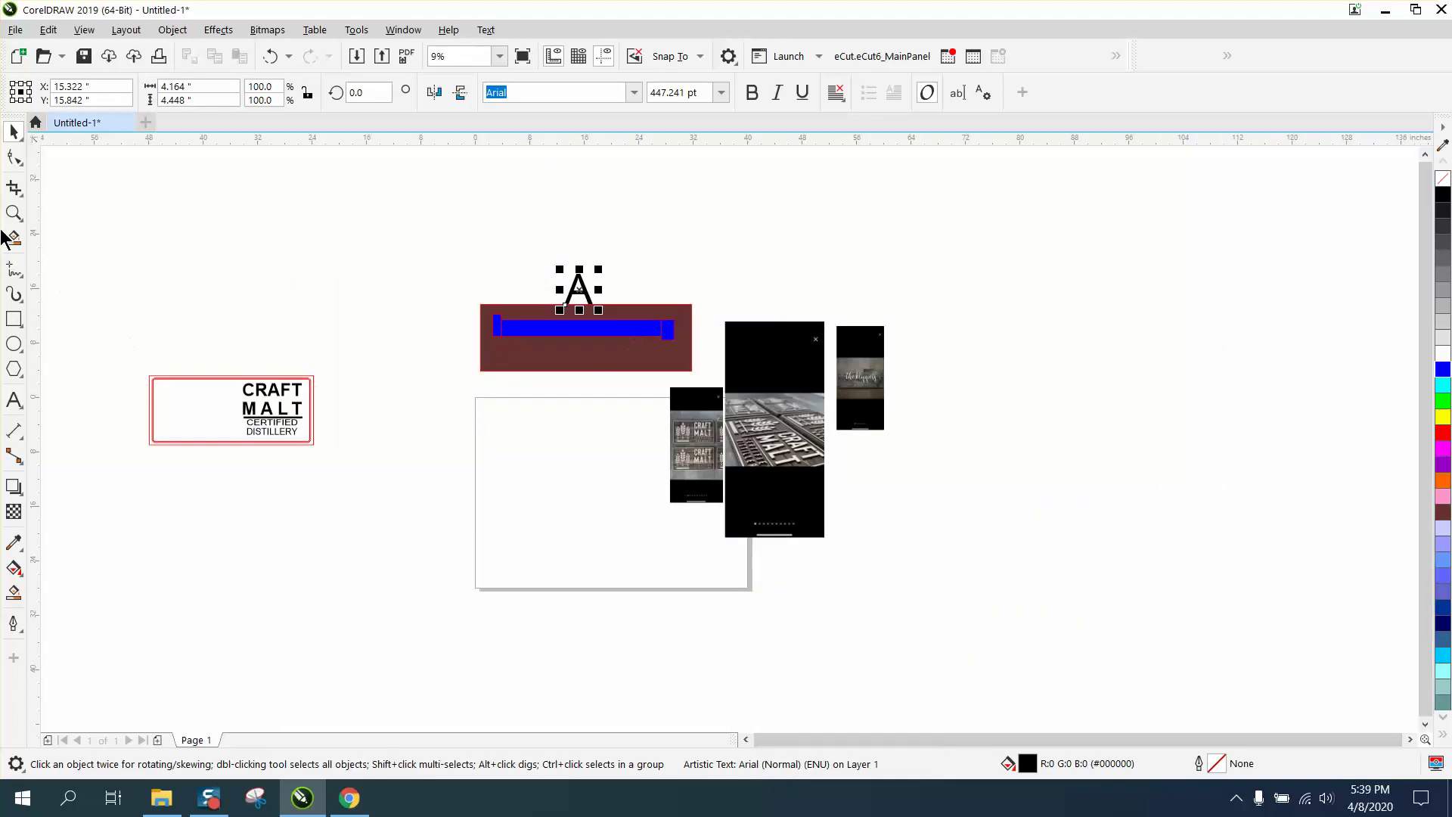
{"action": "left_click", "coordinate": [13, 214]}
{"action": "left_click_drag", "start_coordinate": [451, 432], "coordinate": [478, 479]}
{"action": "left_click", "coordinate": [14, 131]}
{"action": "left_click", "coordinate": [195, 319]}
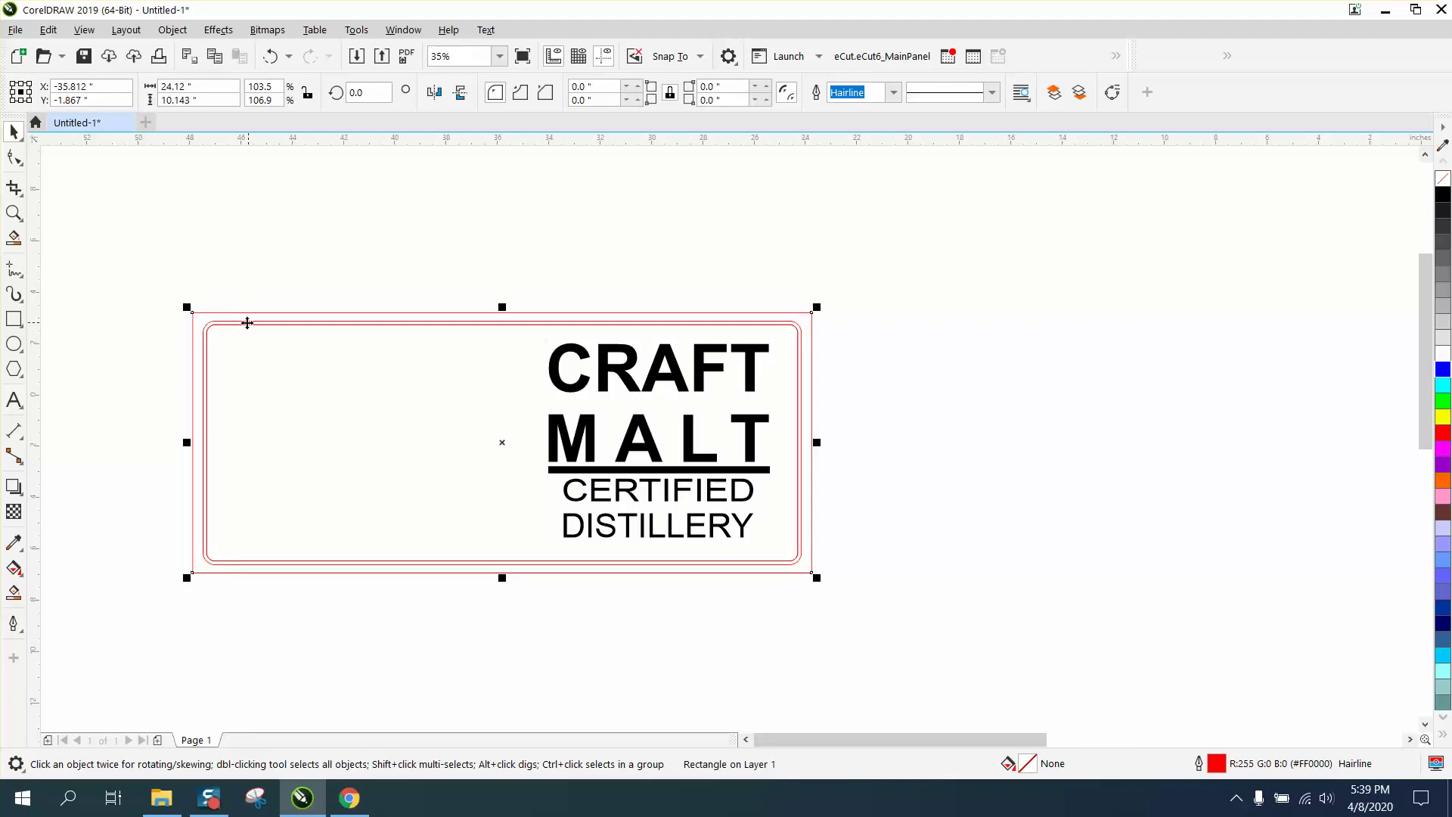
{"action": "scroll", "coordinate": [506, 342], "scroll_direction": "down", "scroll_amount": 2}
{"action": "scroll", "coordinate": [1204, 372], "scroll_direction": "down", "scroll_amount": 3}
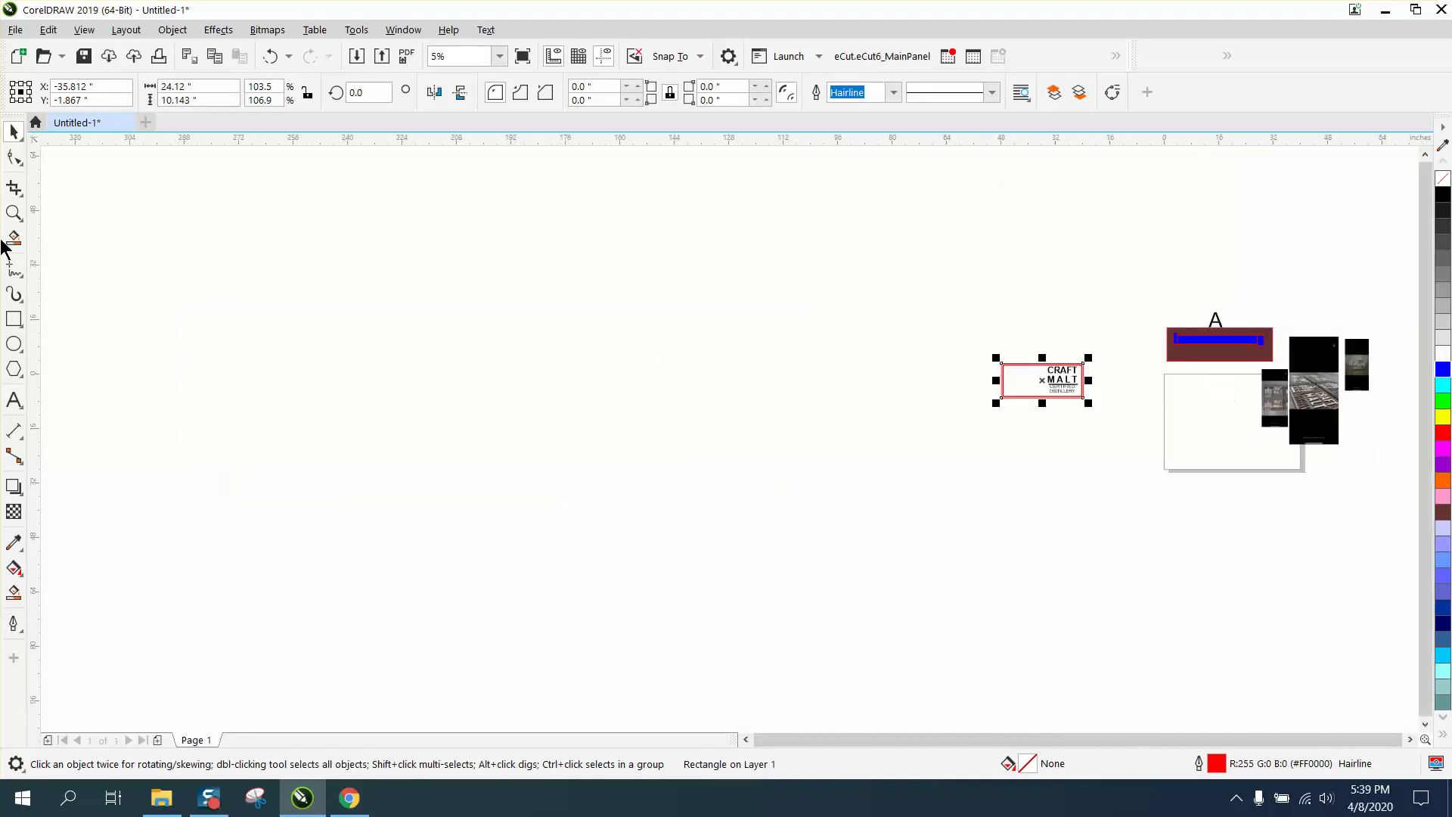
{"action": "left_click", "coordinate": [13, 213]}
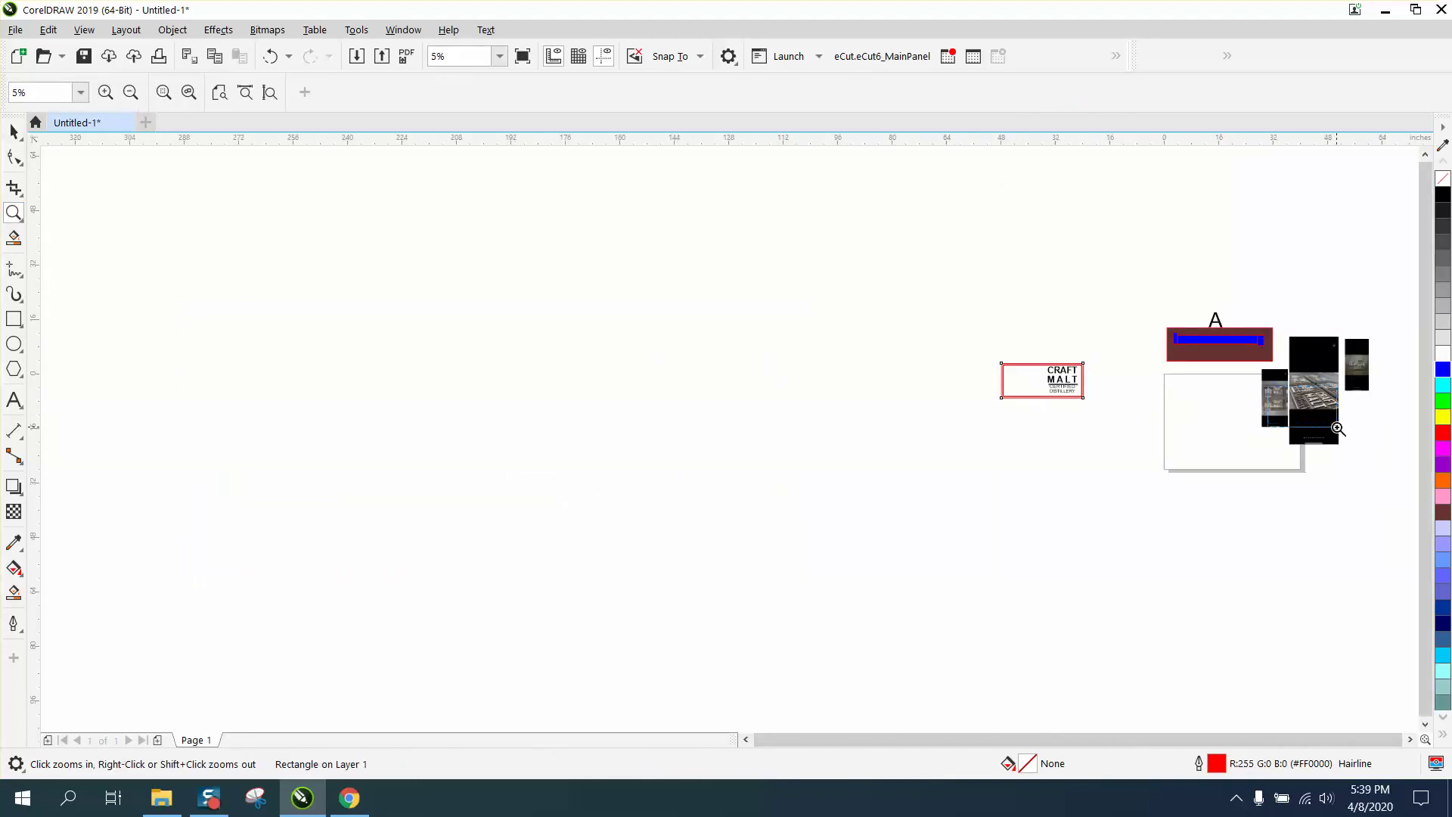
{"action": "left_click_drag", "start_coordinate": [1337, 429], "coordinate": [1266, 384]}
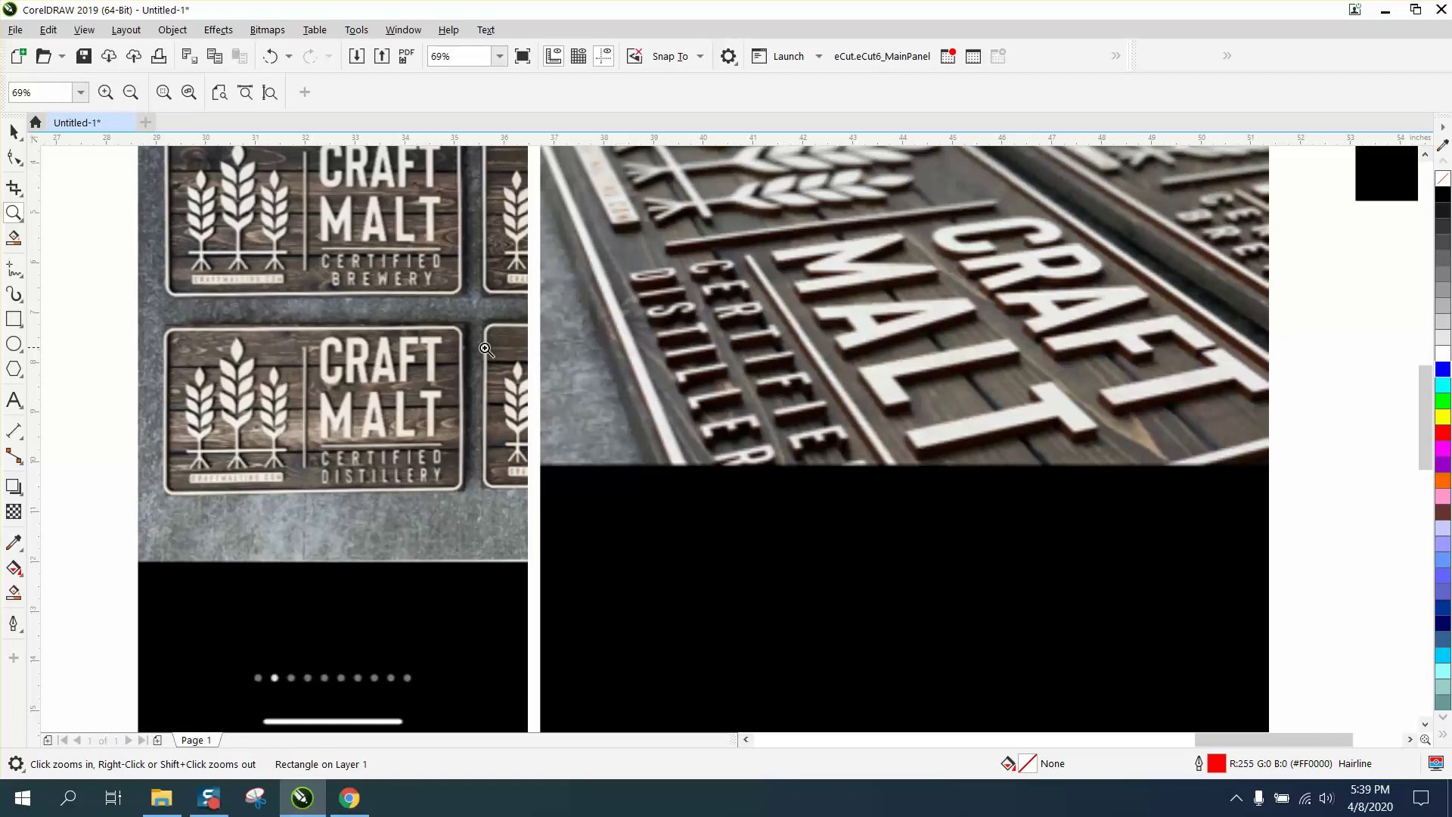
{"action": "scroll", "coordinate": [521, 348], "scroll_direction": "down", "scroll_amount": 3}
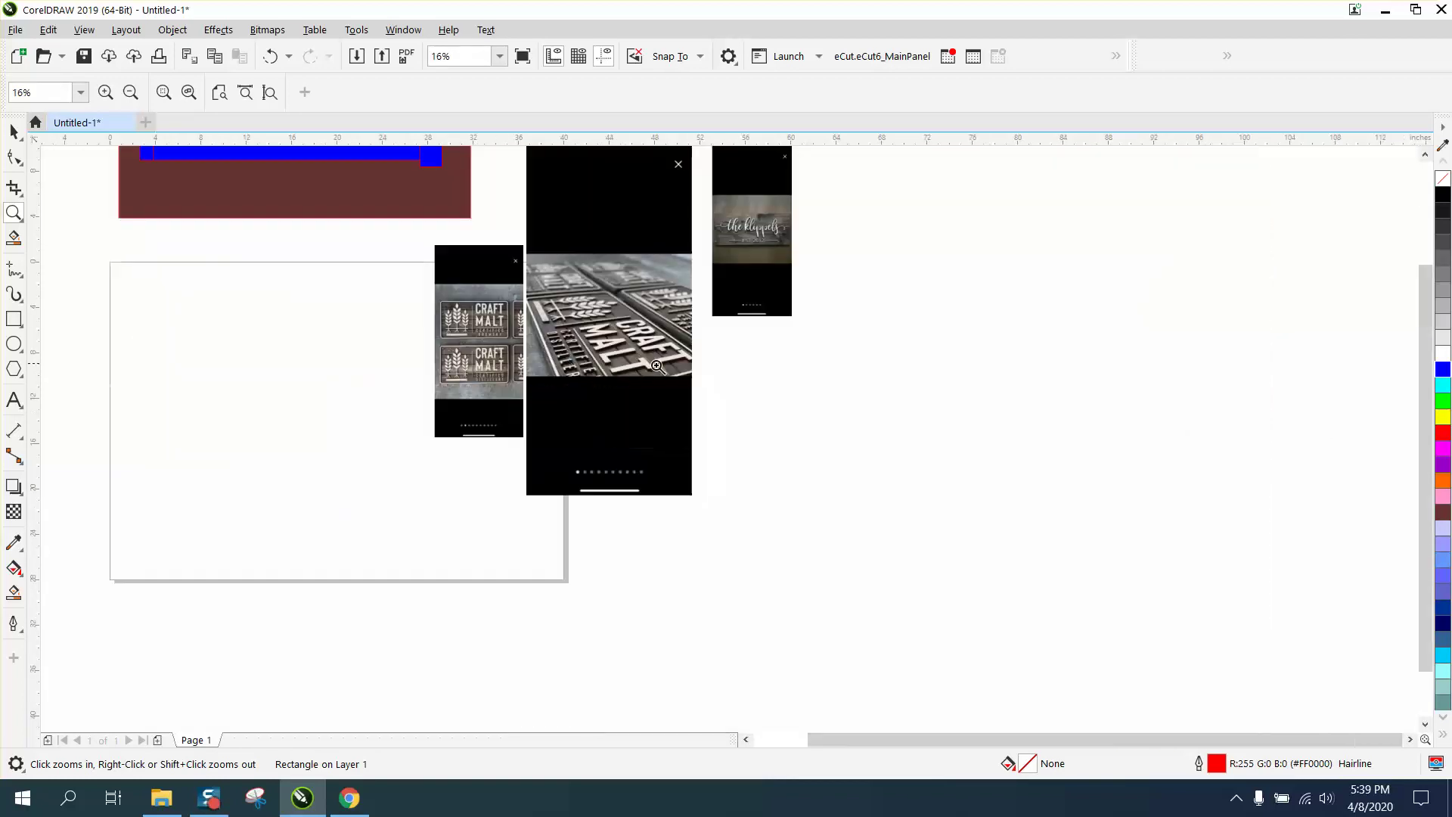
{"action": "scroll", "coordinate": [690, 368], "scroll_direction": "down", "scroll_amount": 3}
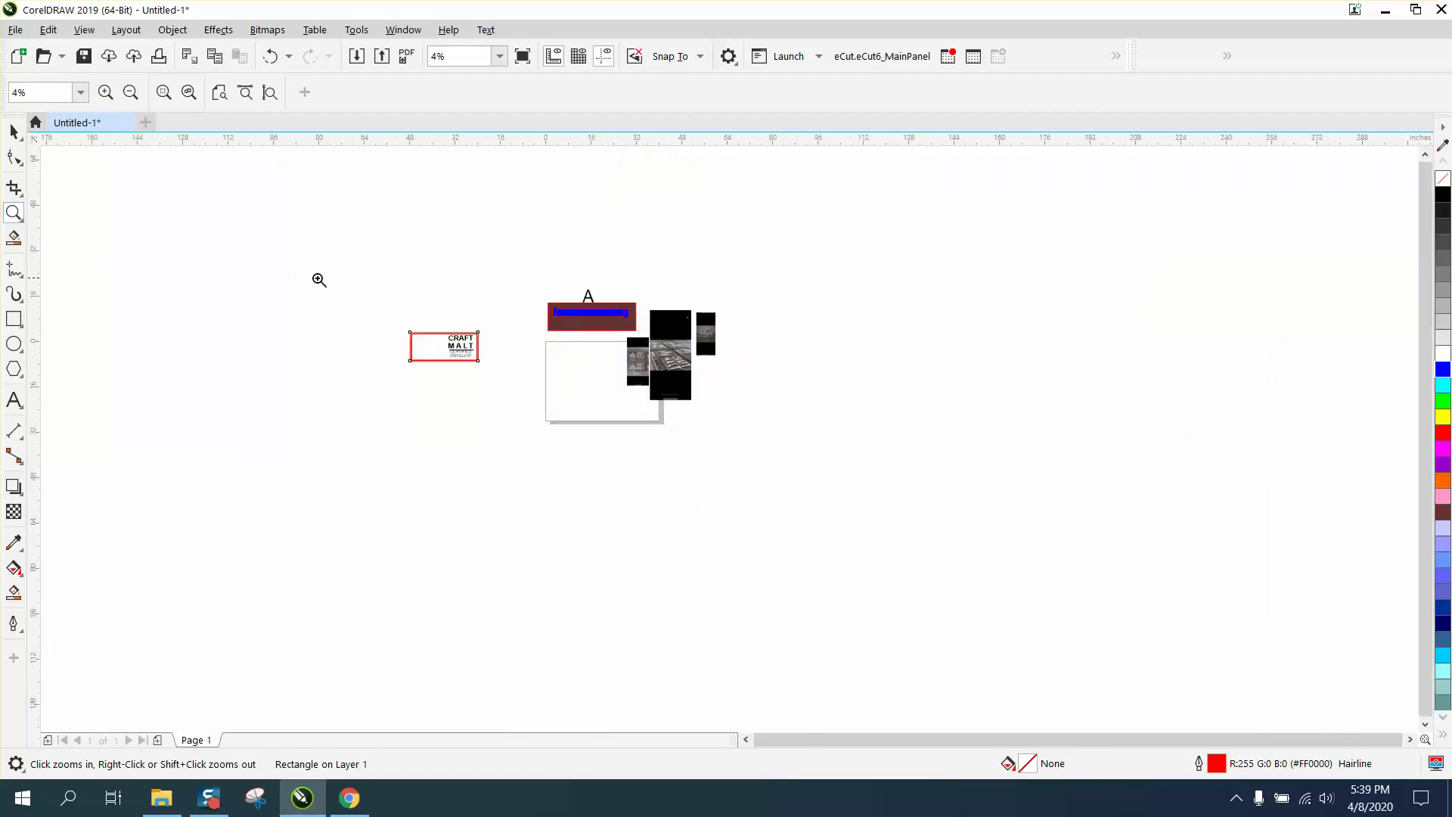
{"action": "left_click_drag", "start_coordinate": [370, 307], "coordinate": [573, 412]}
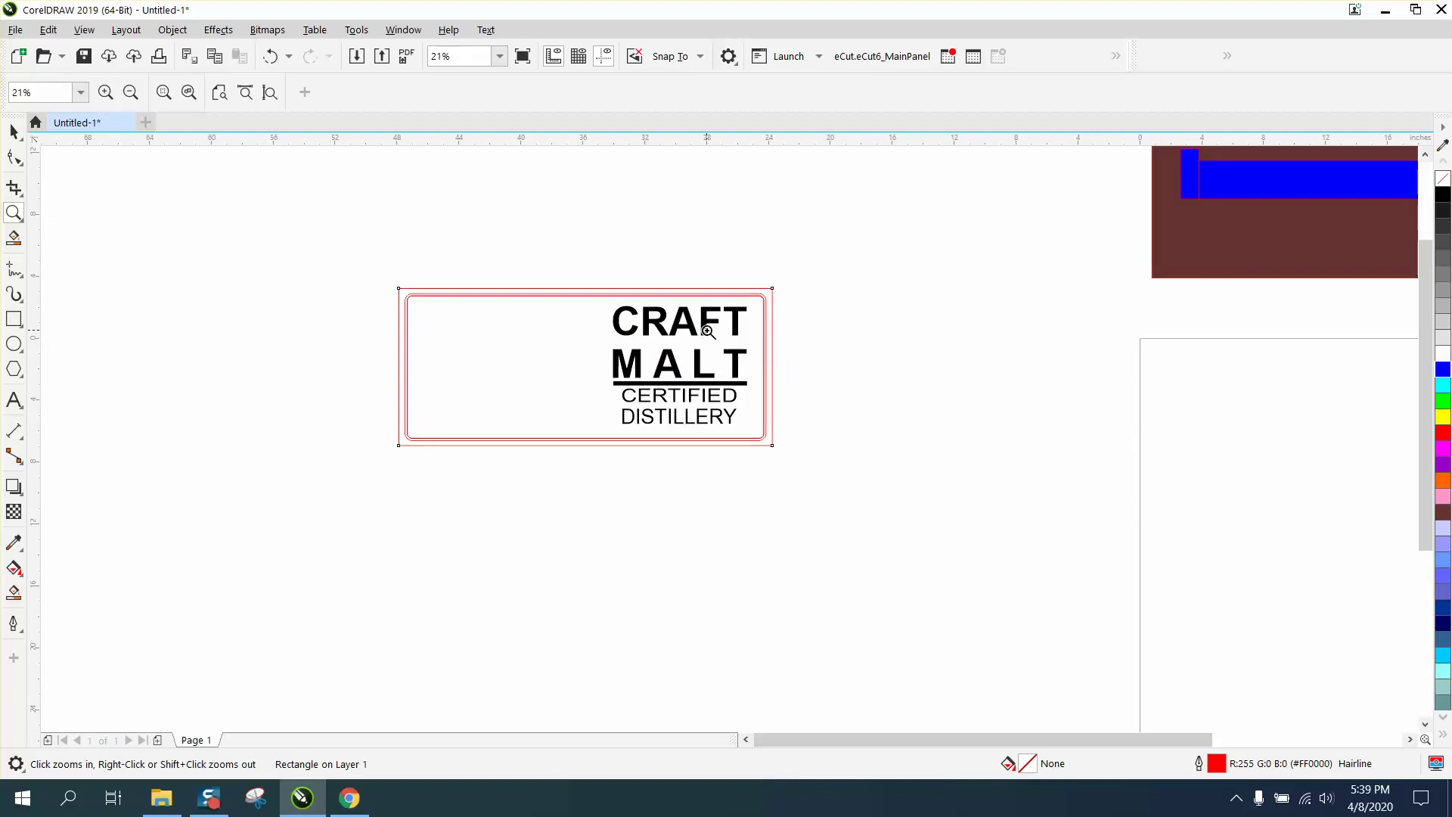
{"action": "left_click", "coordinate": [13, 134]}
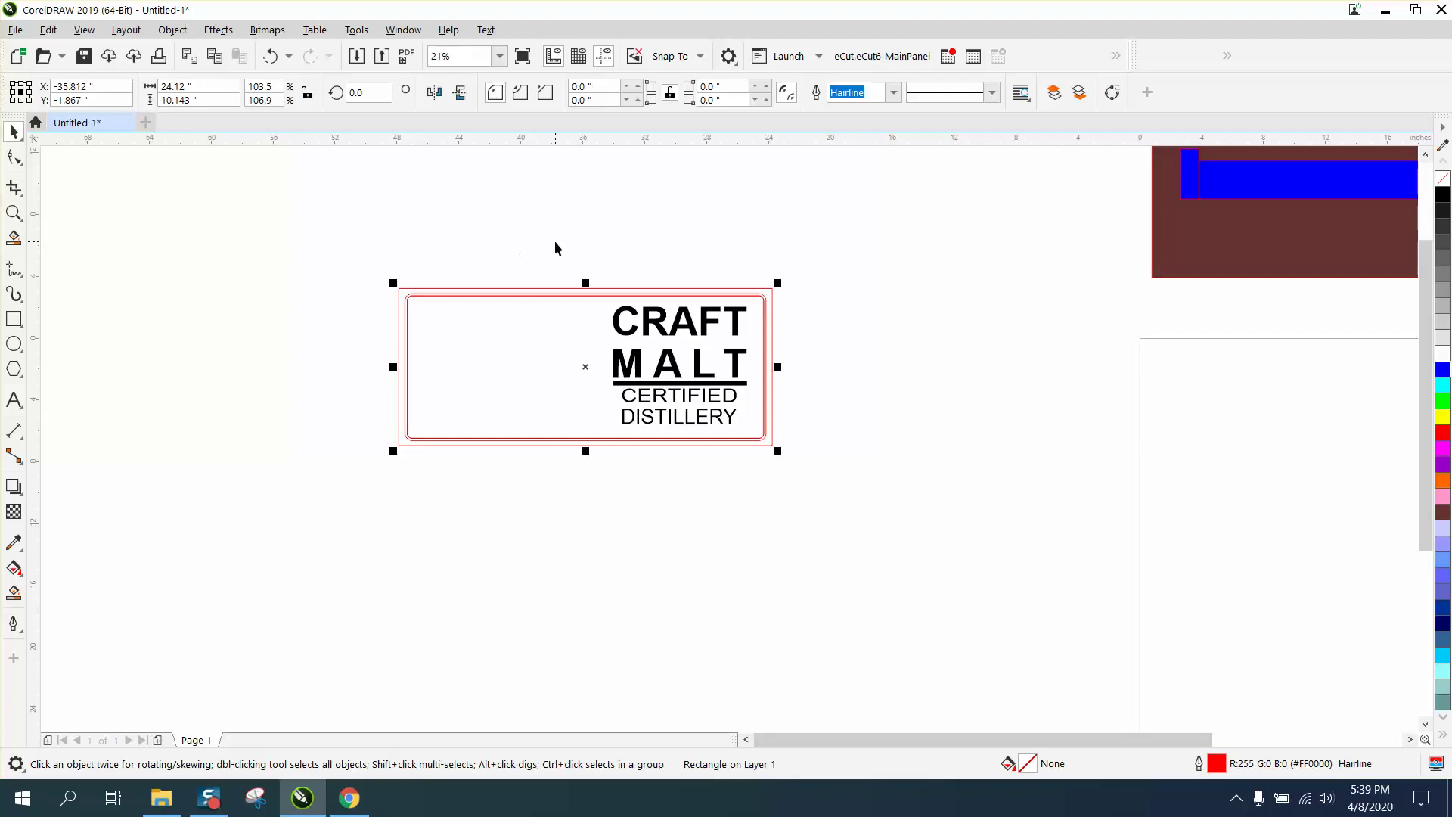
Step: Select the five text lines, remove their fill and give them a red hairline outline
{"action": "left_click", "coordinate": [813, 306]}
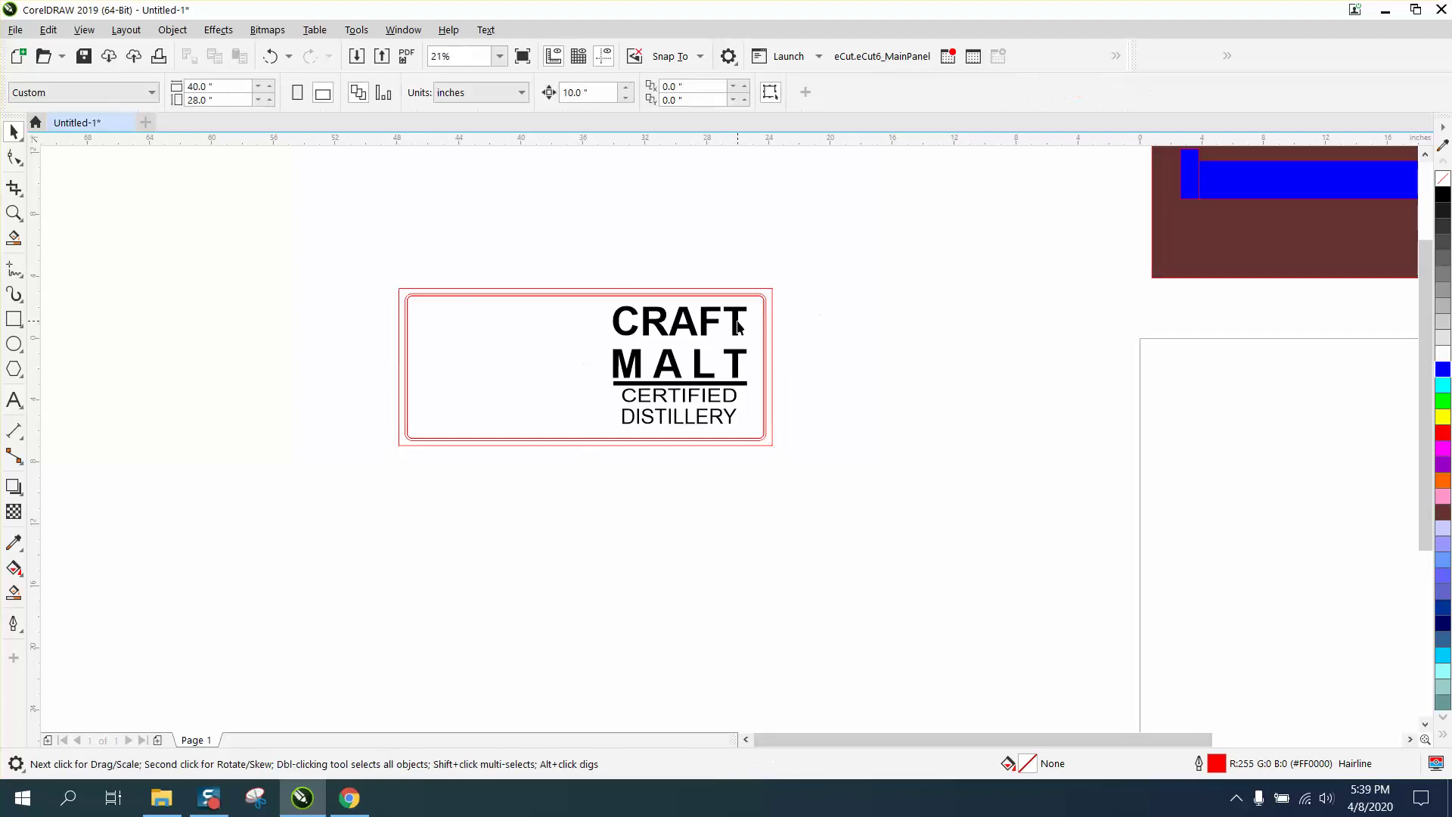
{"action": "left_click", "coordinate": [737, 322]}
{"action": "left_click_drag", "start_coordinate": [576, 264], "coordinate": [681, 414]}
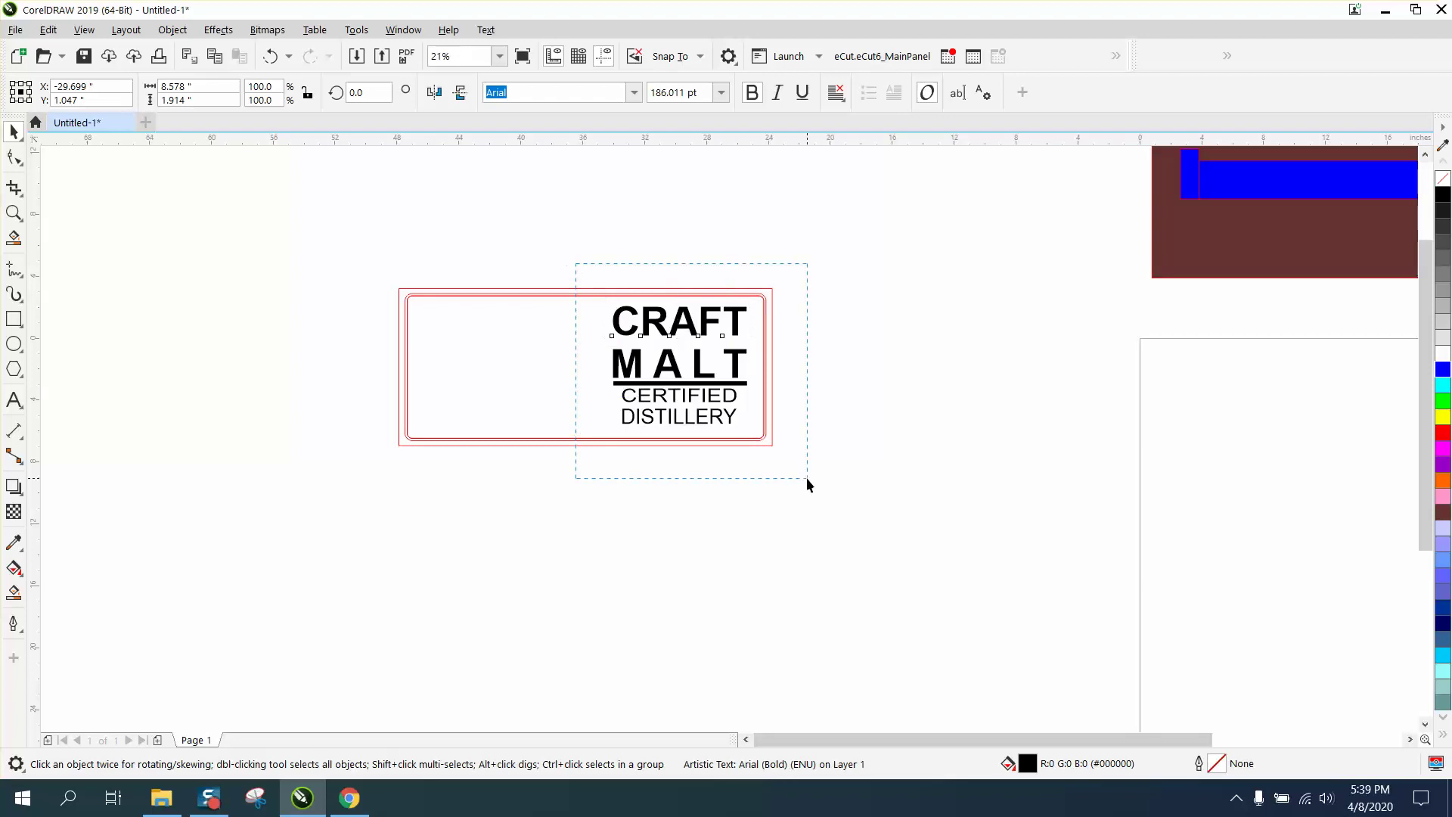
{"action": "left_click_drag", "start_coordinate": [806, 478], "coordinate": [806, 478]}
{"action": "left_click", "coordinate": [1443, 179]}
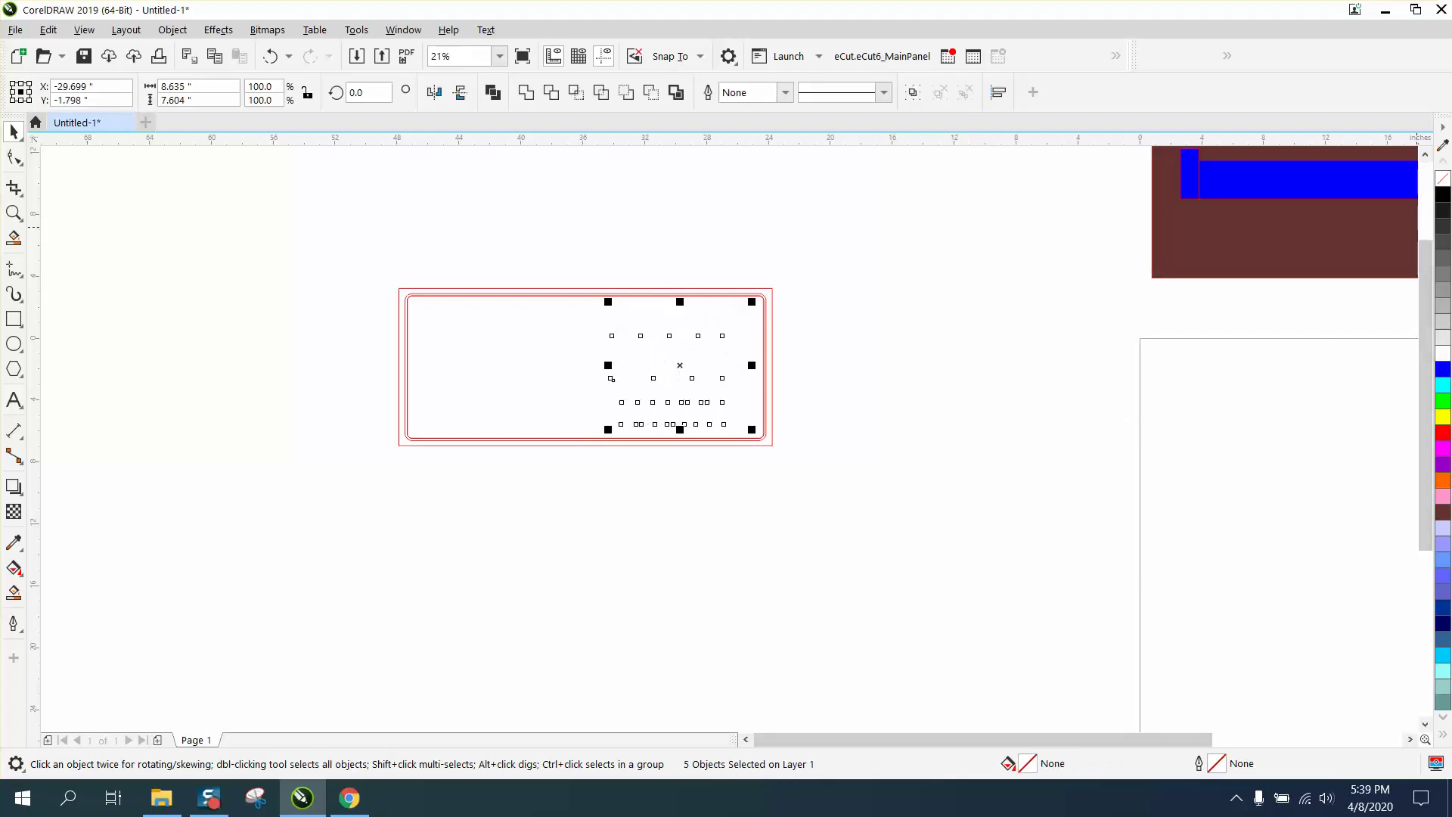
{"action": "right_click", "coordinate": [1443, 432]}
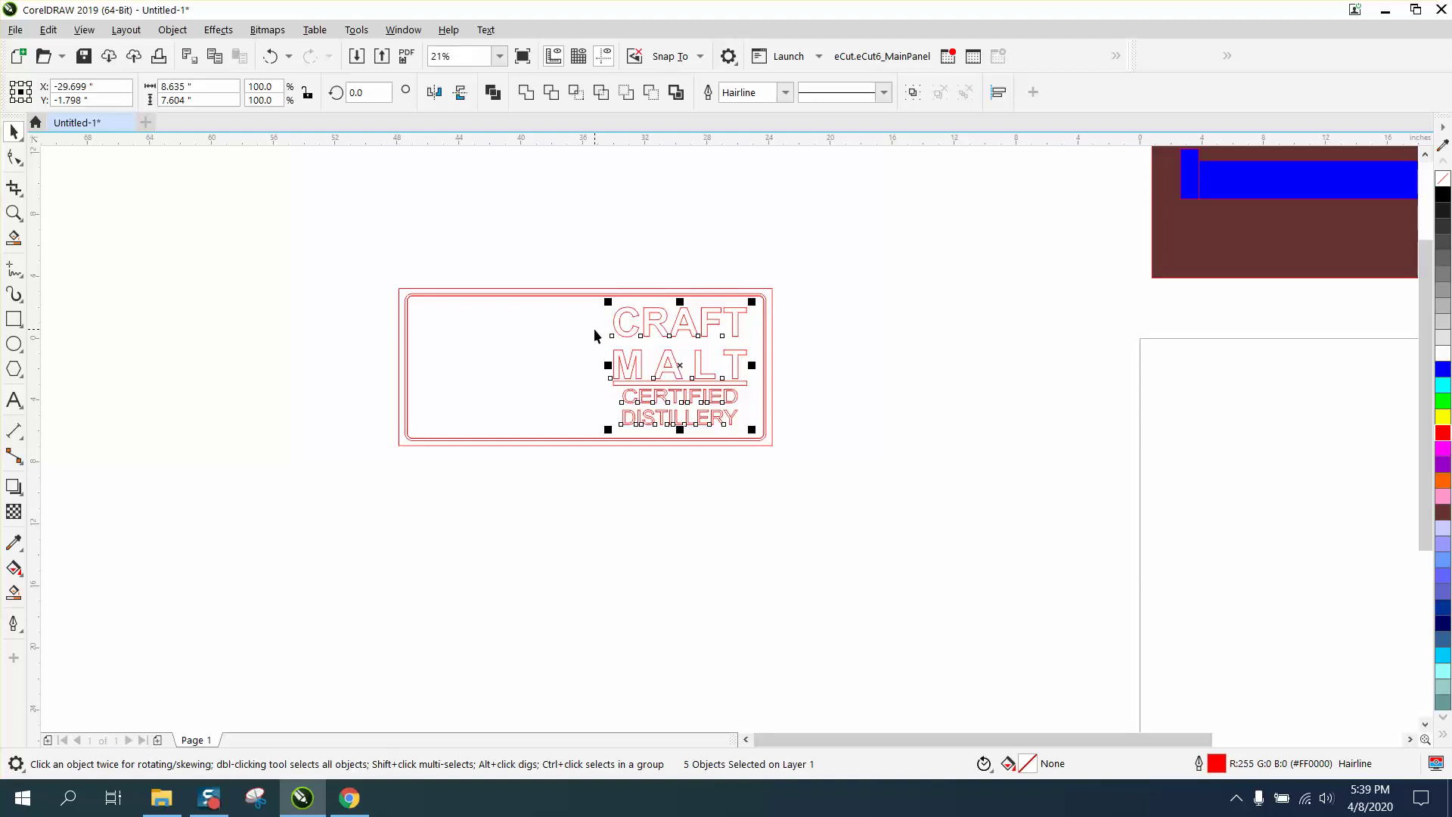
Step: Return the five lettering pieces inside the plaque and group them
{"action": "key", "text": "Down"}
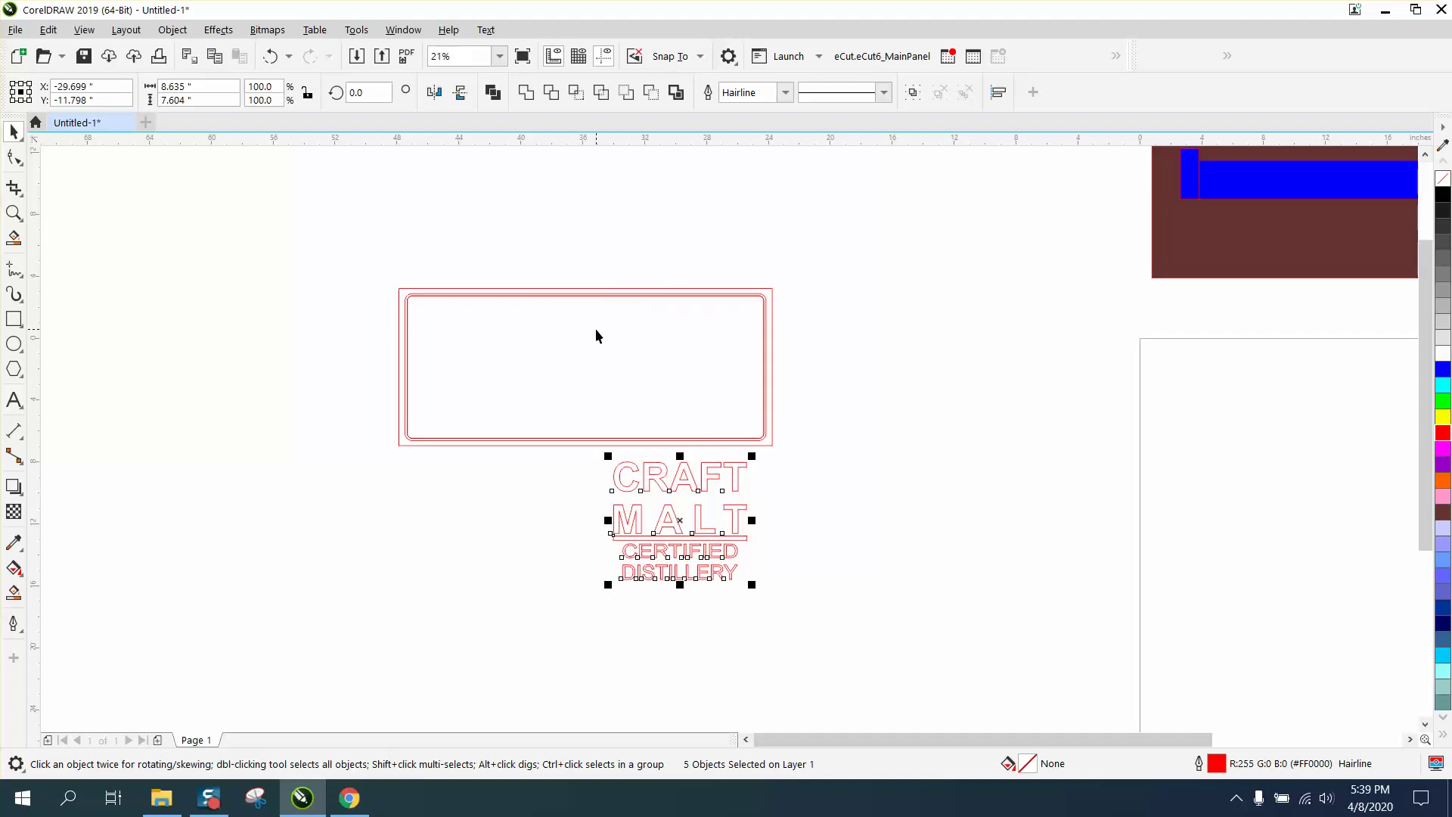
{"action": "key", "text": "Up"}
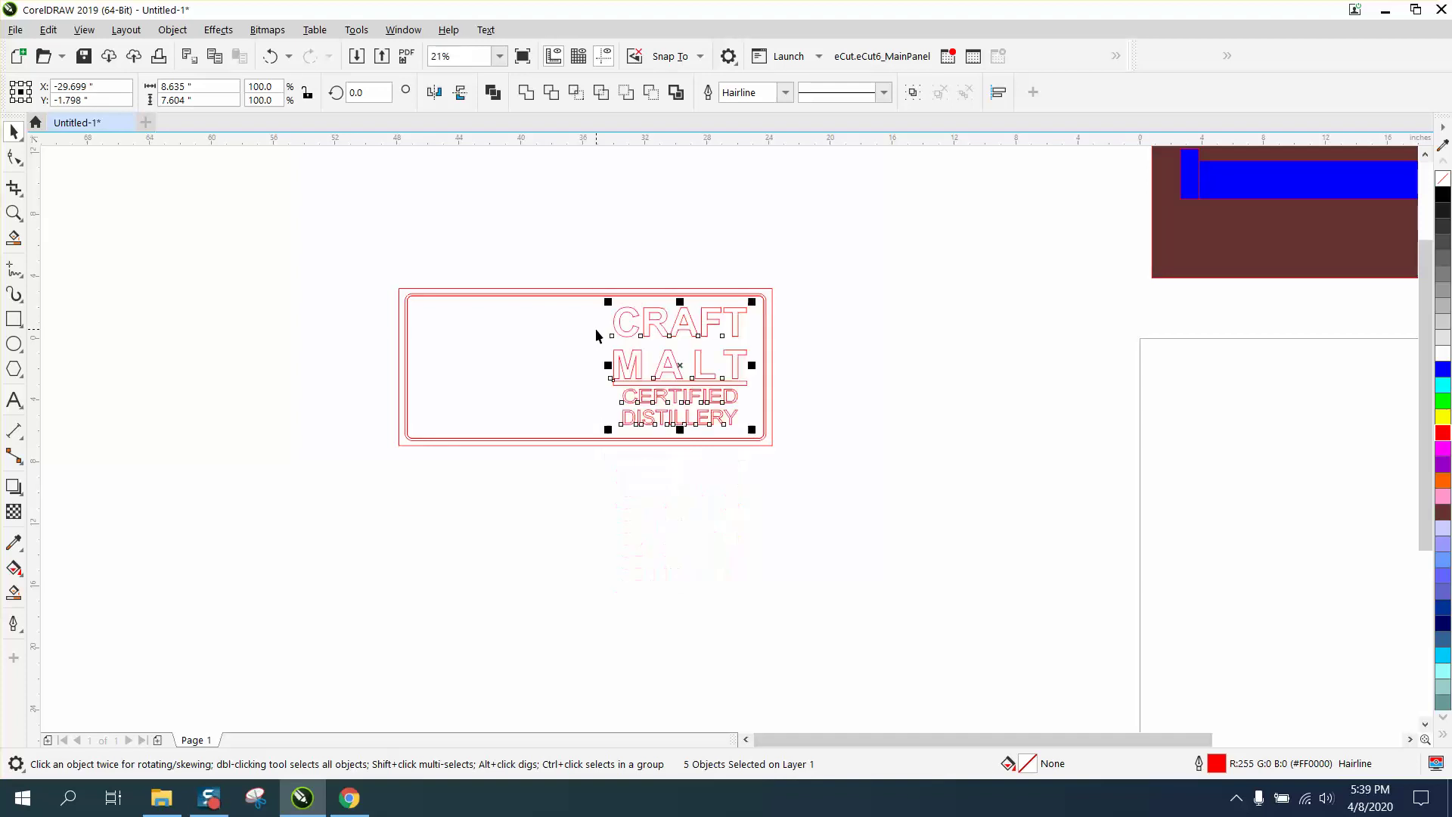
{"action": "left_click", "coordinate": [178, 30]}
{"action": "mouse_move", "coordinate": [265, 338]}
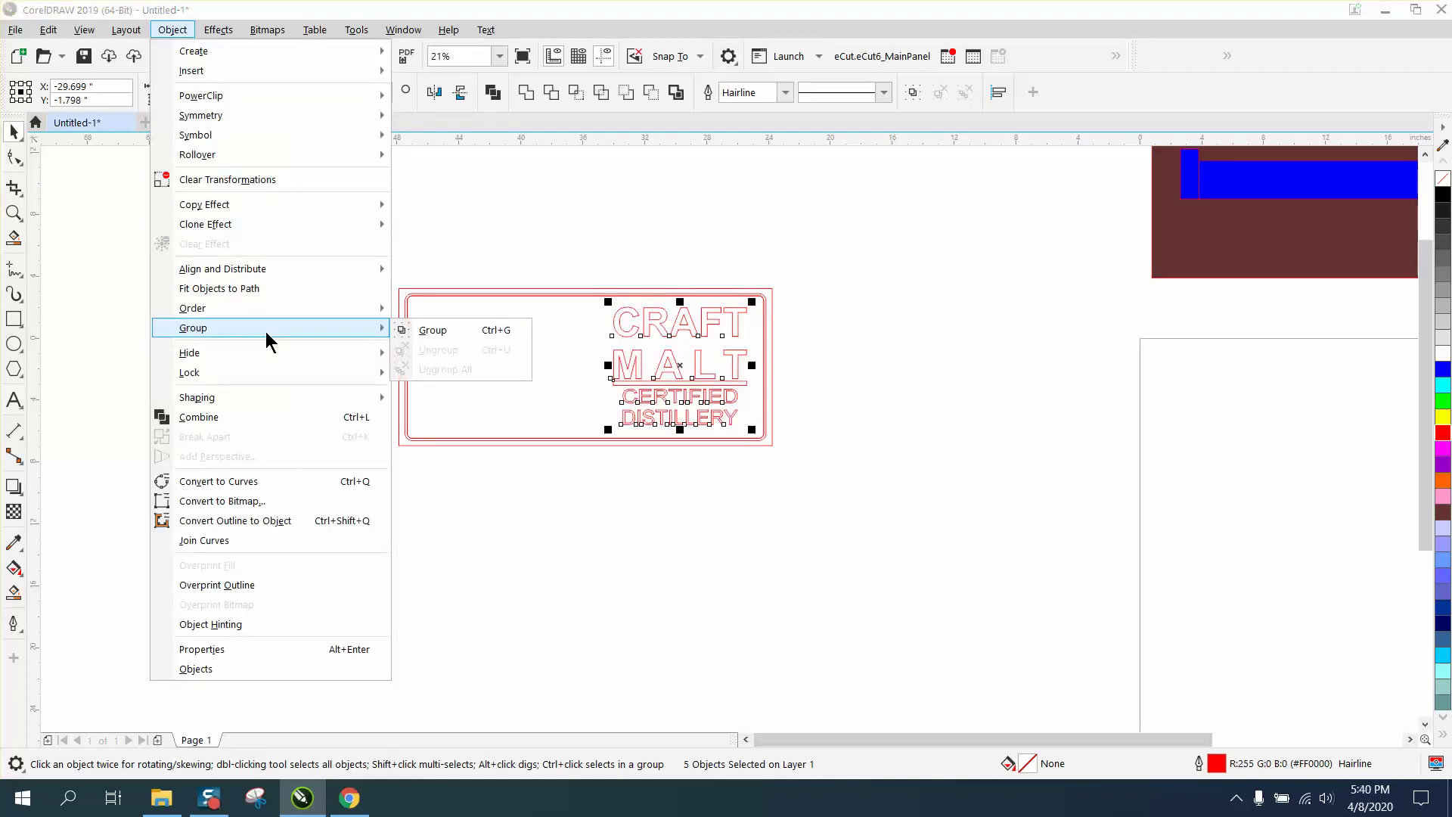
{"action": "left_click", "coordinate": [454, 333]}
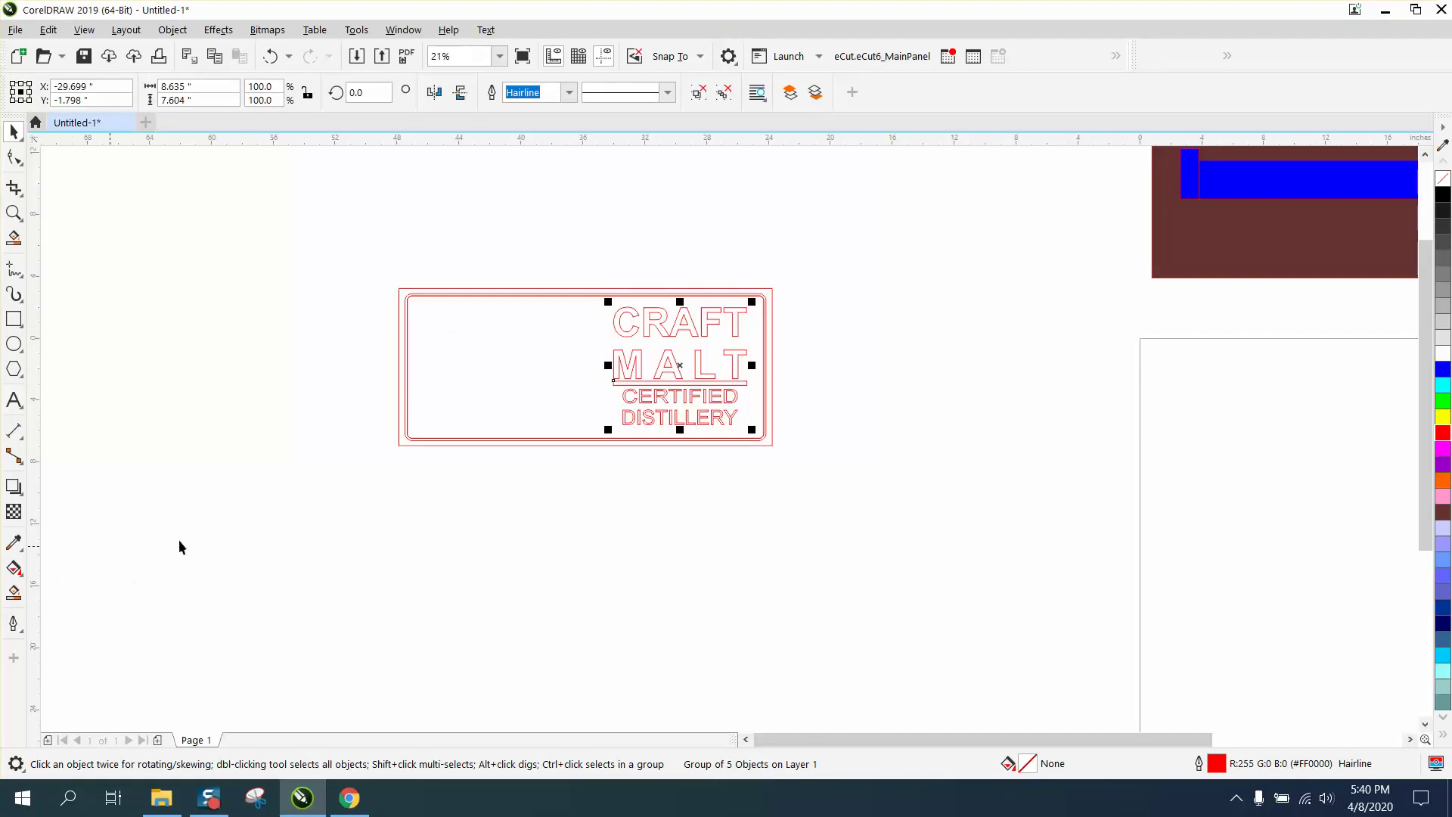
Step: Smart Fill the plaque around the letters, move the copy below, and make it unfilled with a red outline
{"action": "left_click", "coordinate": [13, 592]}
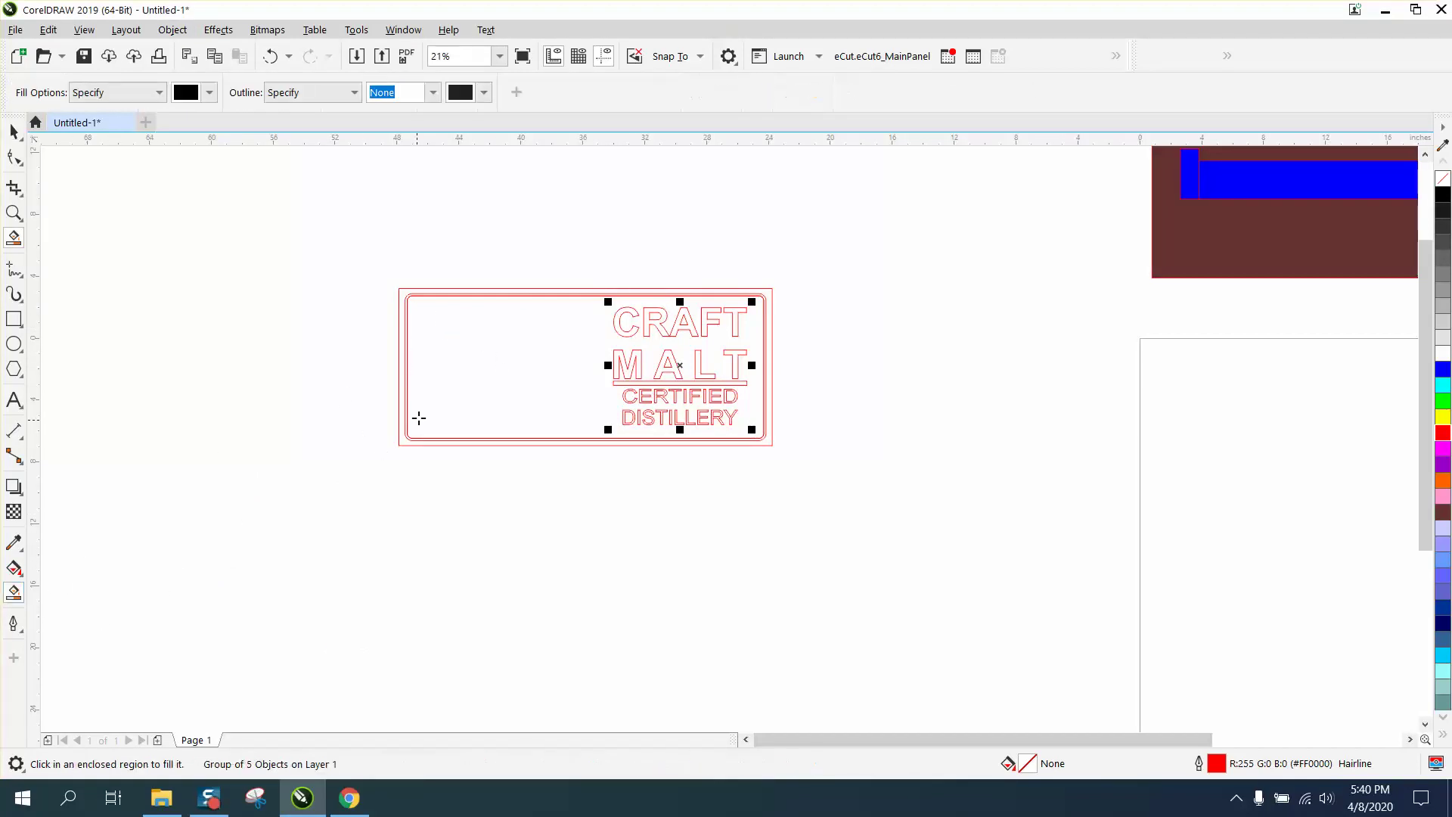
{"action": "left_click", "coordinate": [468, 390]}
{"action": "key", "text": "Down"}
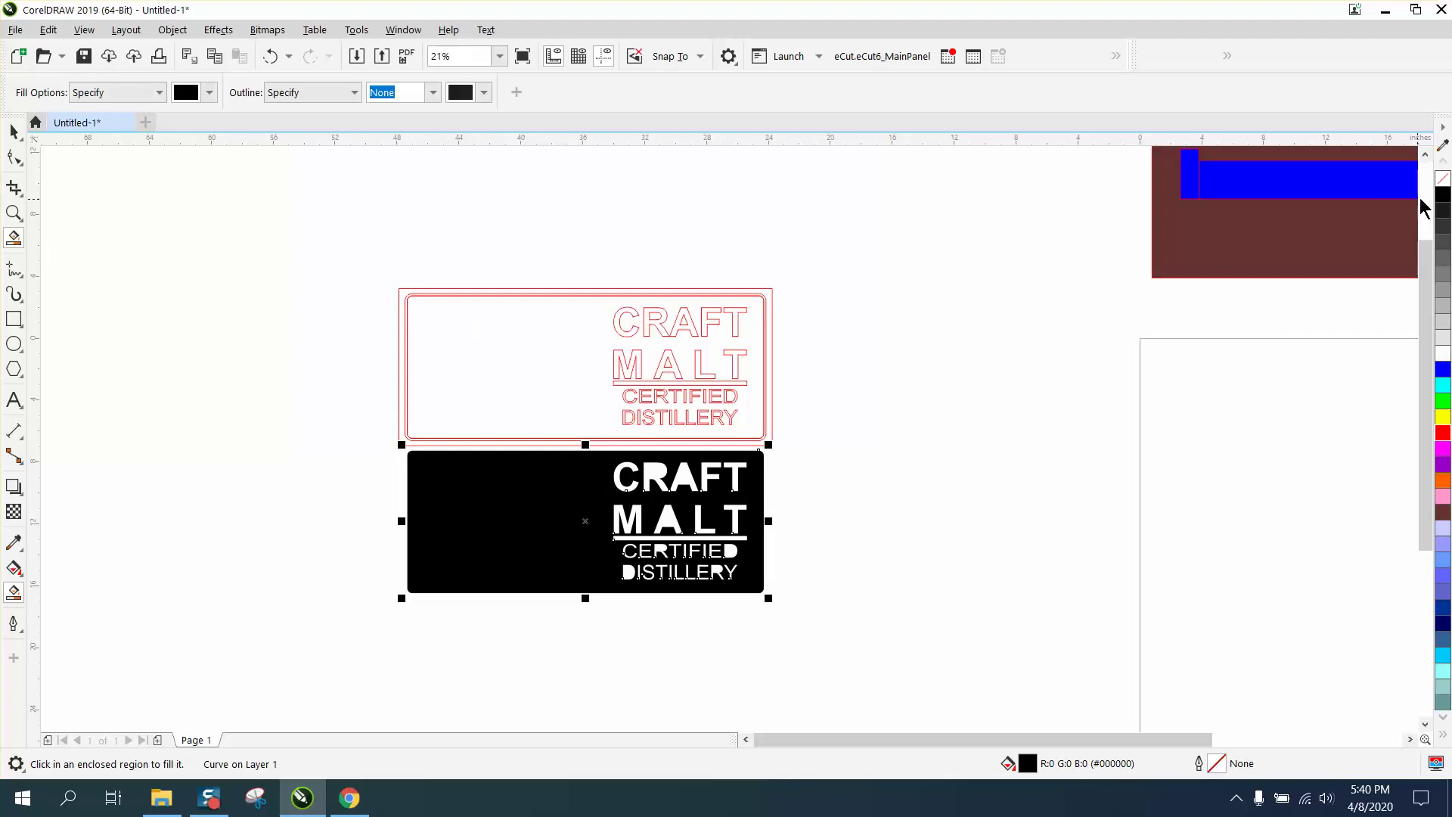
{"action": "left_click", "coordinate": [1442, 179]}
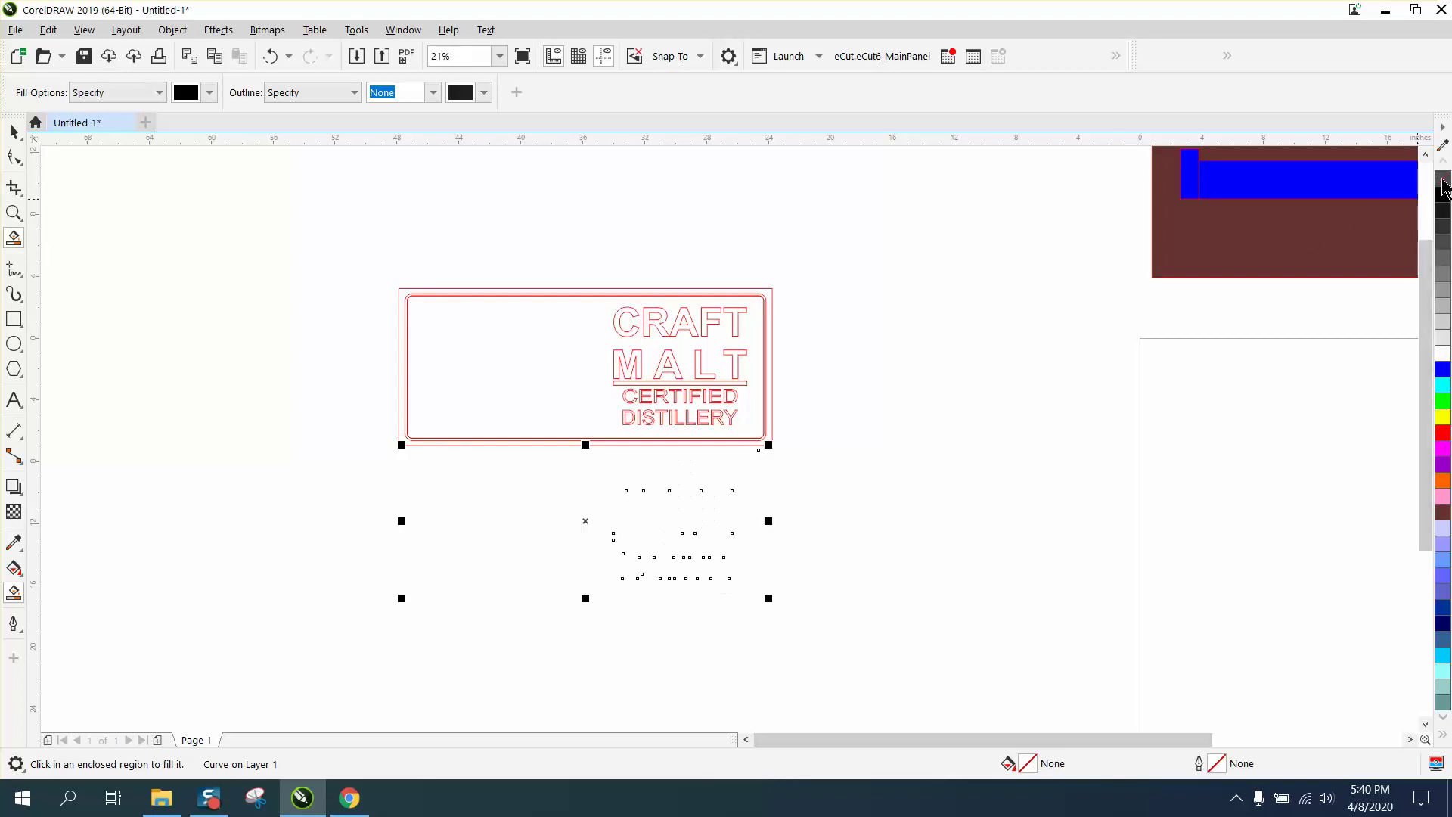
{"action": "right_click", "coordinate": [1445, 434]}
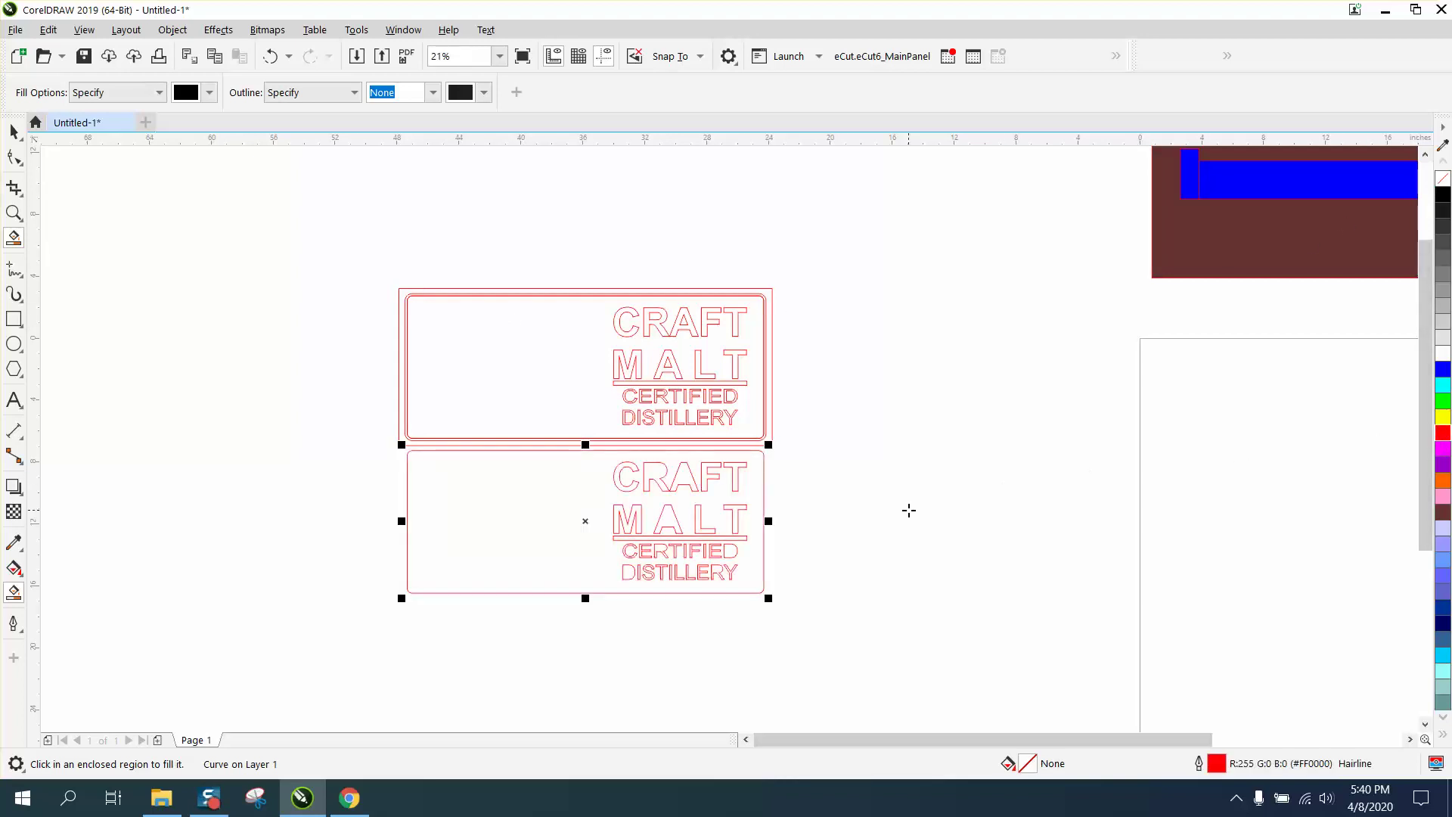
{"action": "left_click", "coordinate": [14, 212]}
{"action": "left_click_drag", "start_coordinate": [811, 451], "coordinate": [574, 596]}
Step: Break the lower plaque curve apart and group its 29 lettering pieces without the frame
{"action": "left_click", "coordinate": [14, 131]}
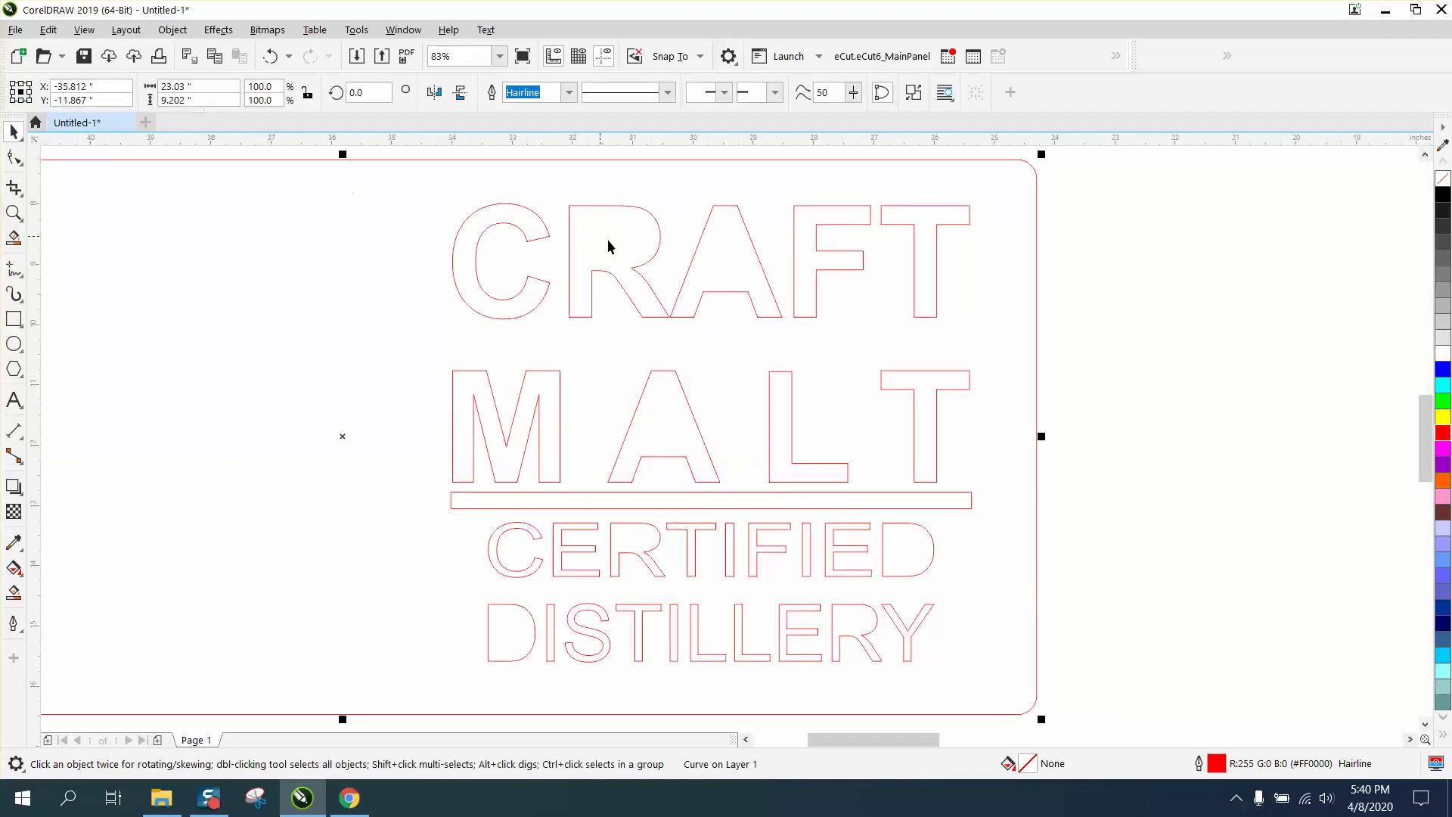
{"action": "scroll", "coordinate": [715, 291], "scroll_direction": "down", "scroll_amount": 2}
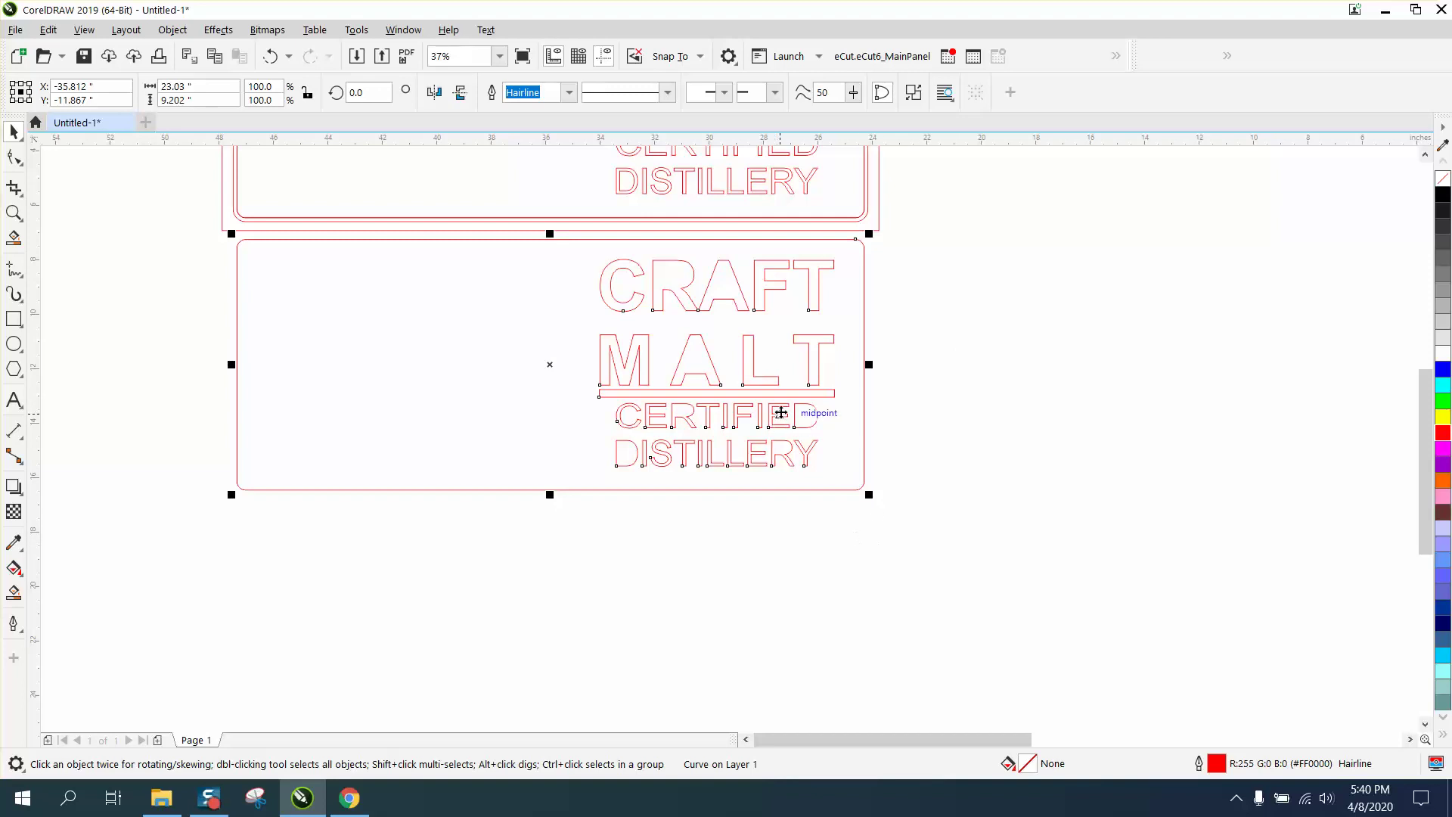
{"action": "left_click", "coordinate": [173, 30]}
{"action": "left_click", "coordinate": [257, 437]}
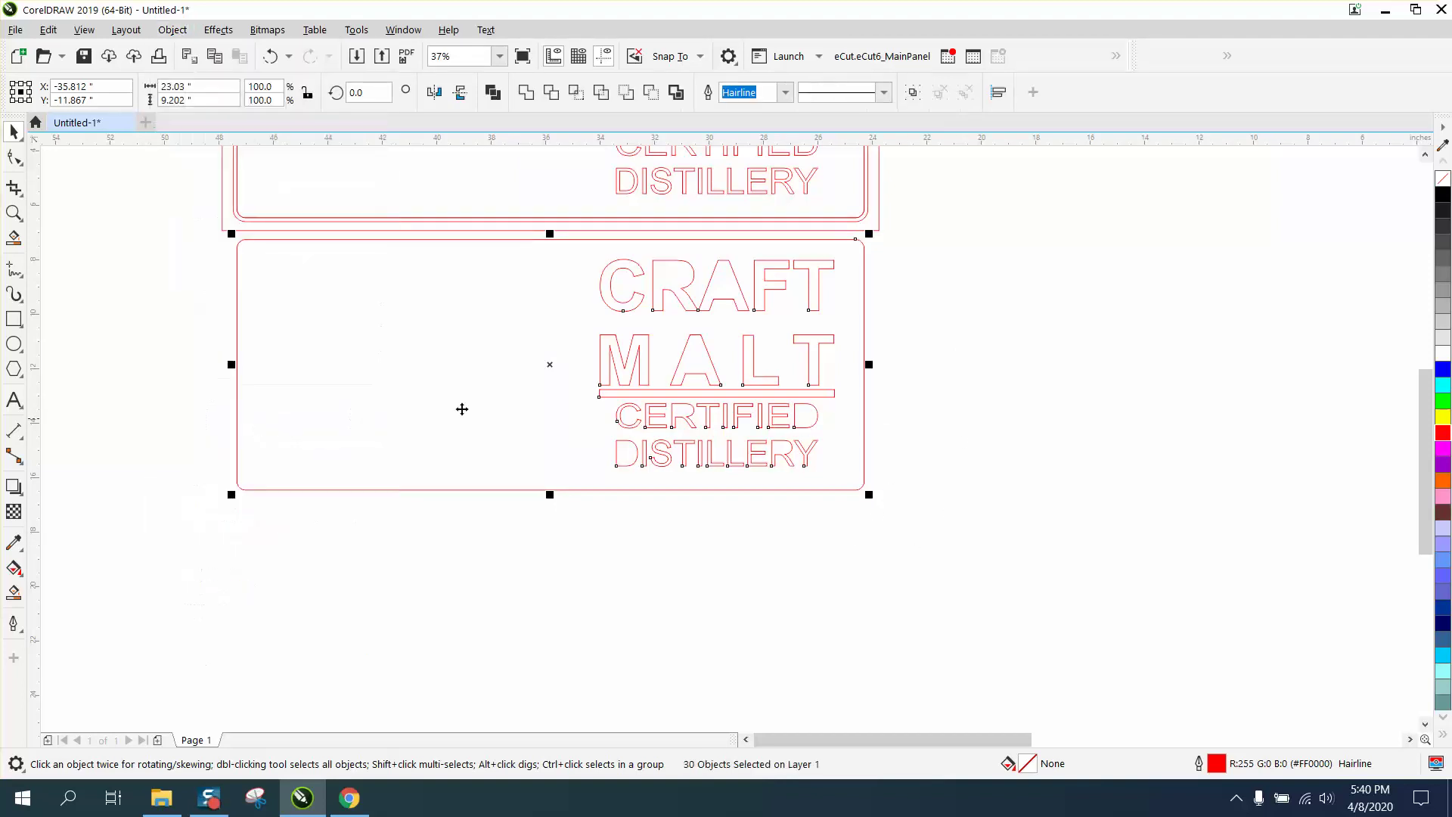
{"action": "left_click_drag", "start_coordinate": [953, 220], "coordinate": [538, 505]}
{"action": "left_click", "coordinate": [176, 30]}
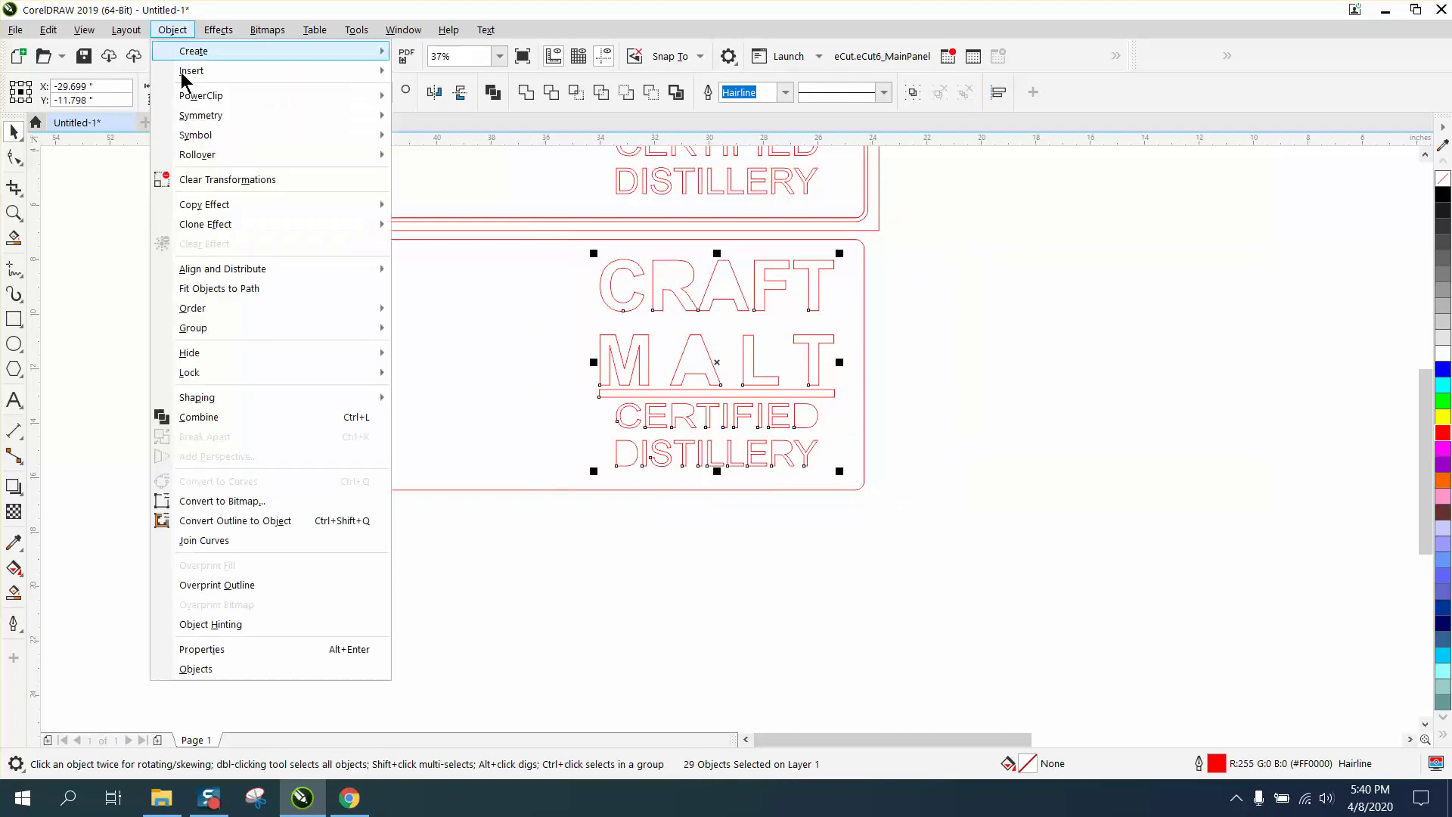
{"action": "mouse_move", "coordinate": [379, 328]}
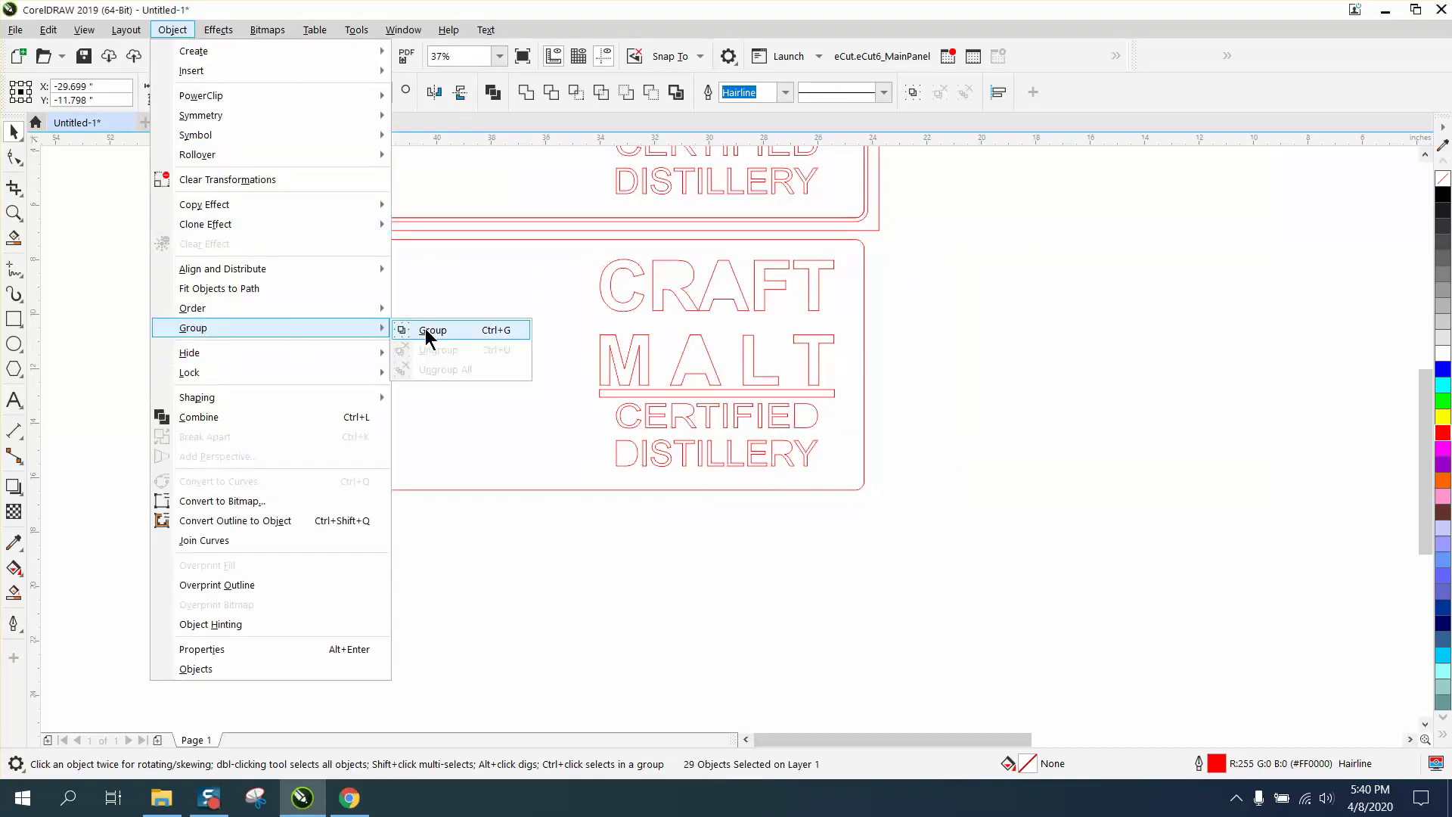
{"action": "left_click", "coordinate": [423, 328]}
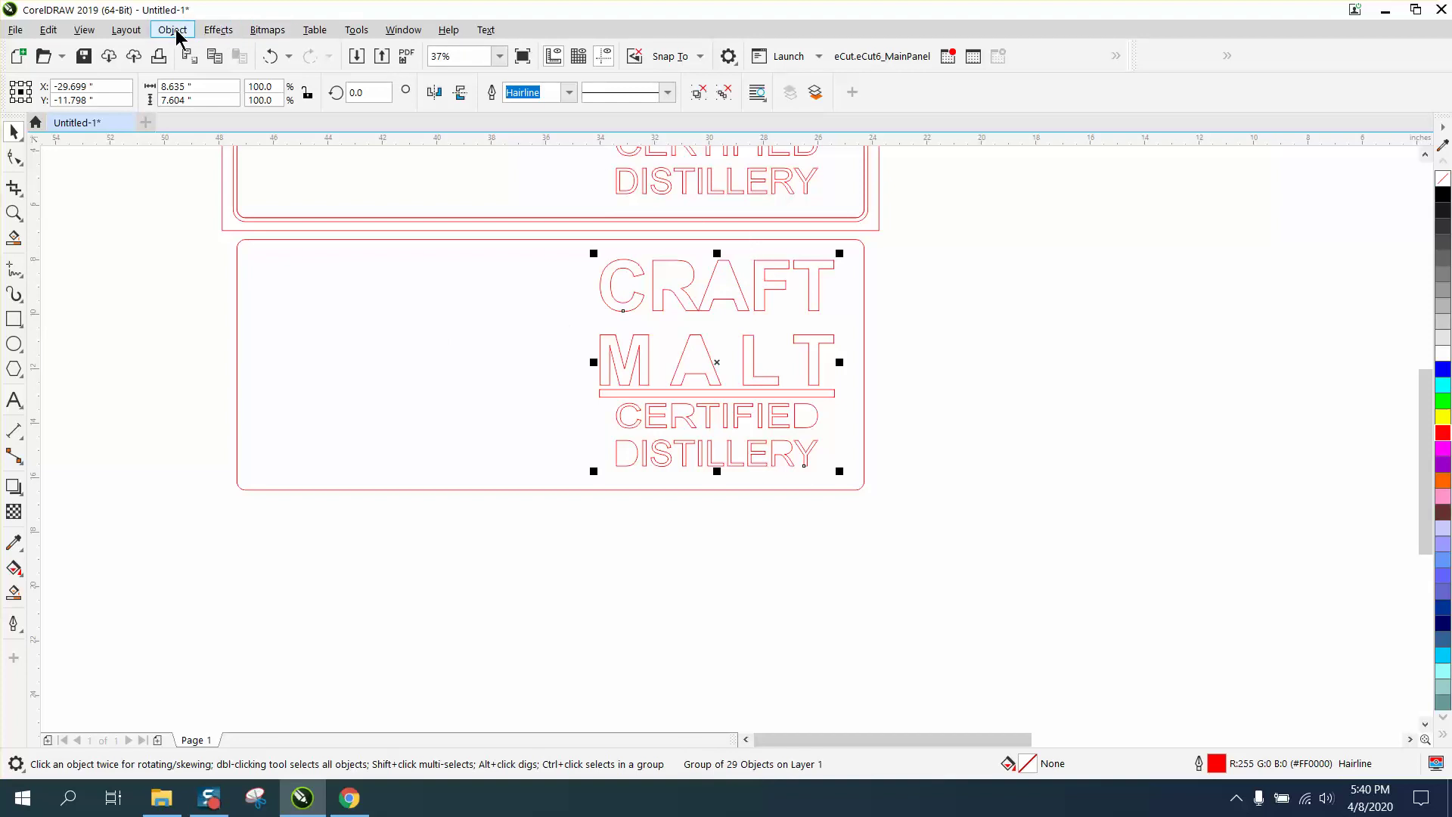
Step: Apply a 1-step, 0.02-inch black contour to the lower lettering group
{"action": "left_click", "coordinate": [212, 31]}
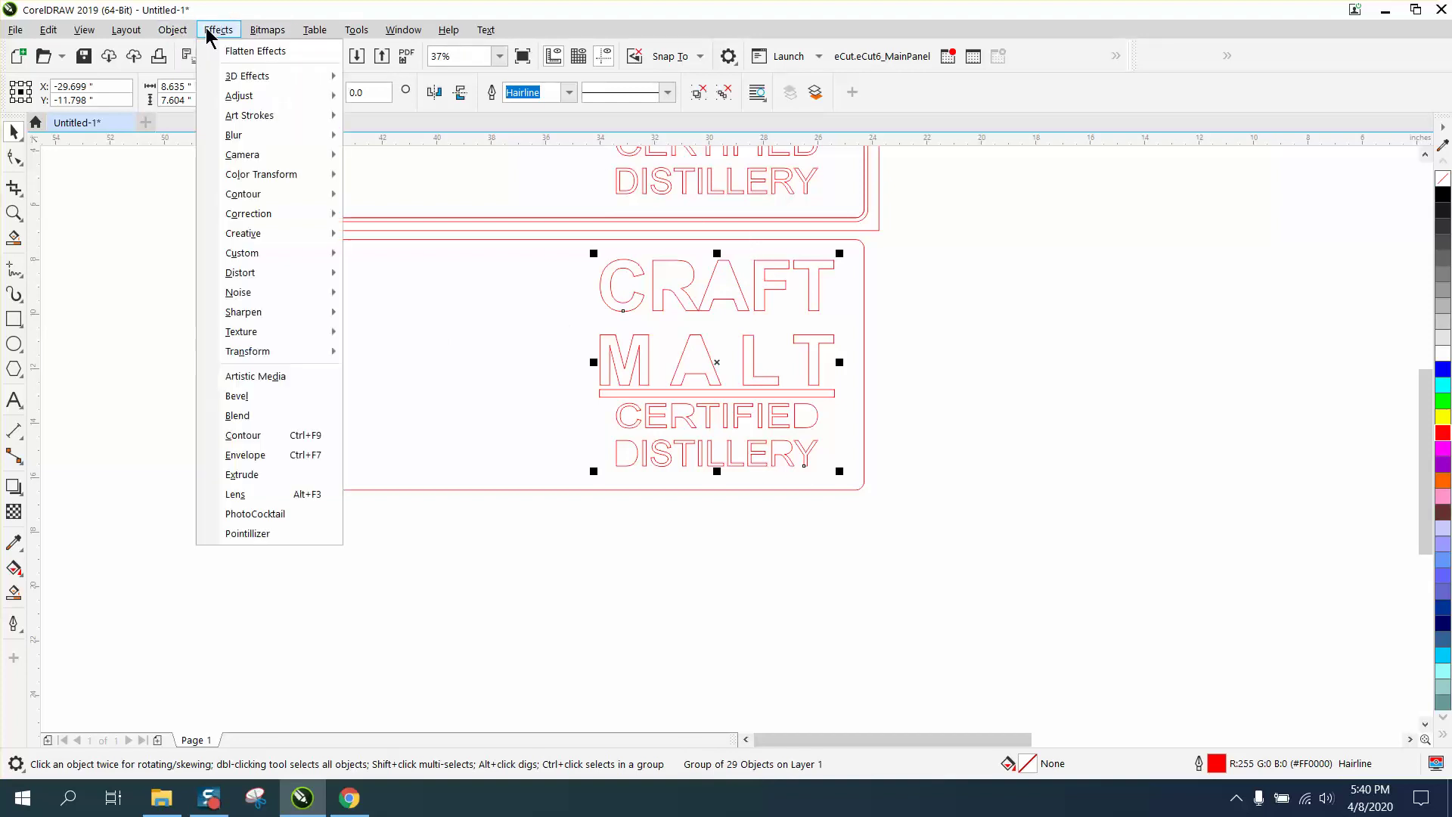
{"action": "left_click", "coordinate": [243, 434]}
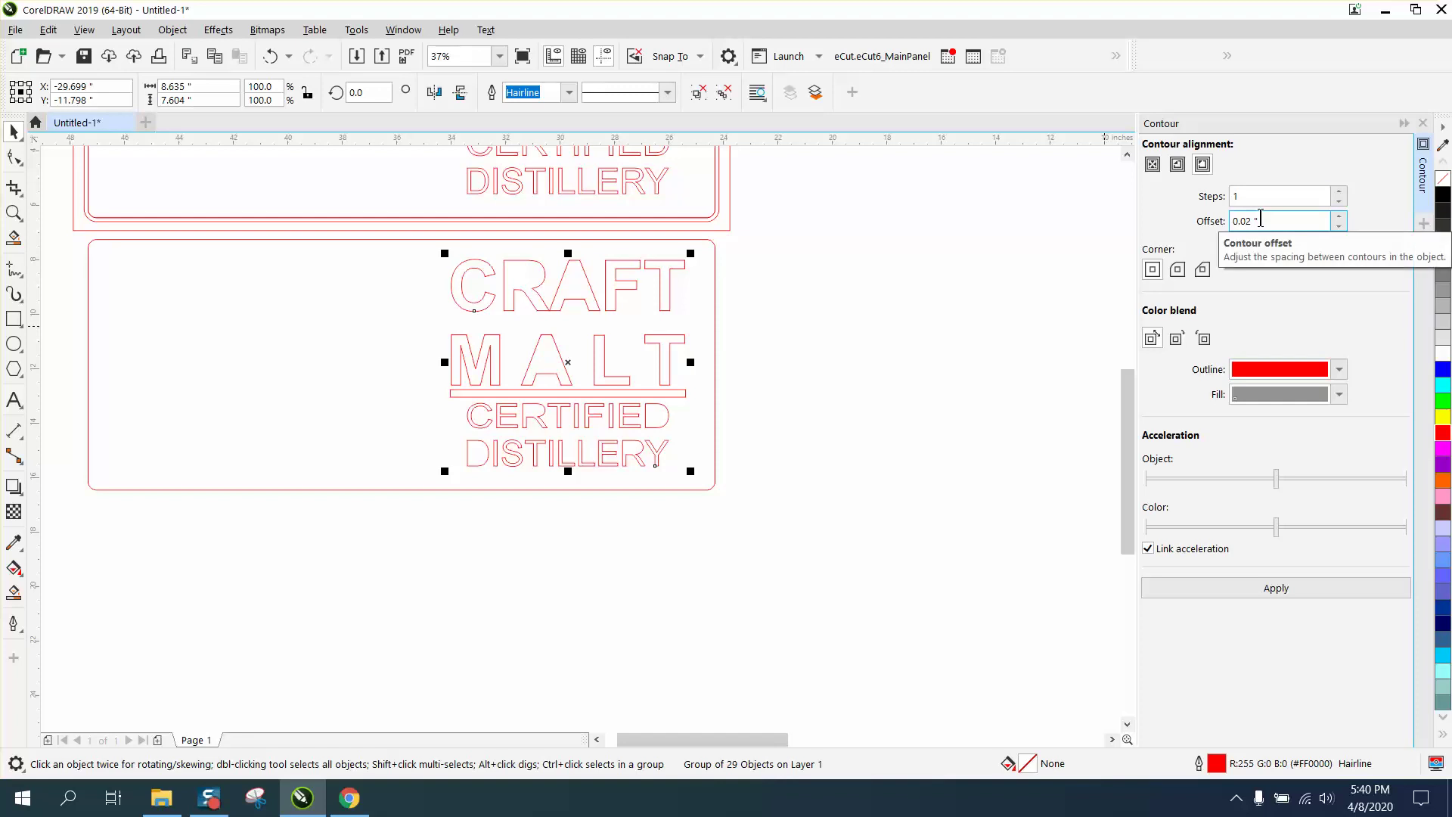
{"action": "left_click", "coordinate": [1338, 369]}
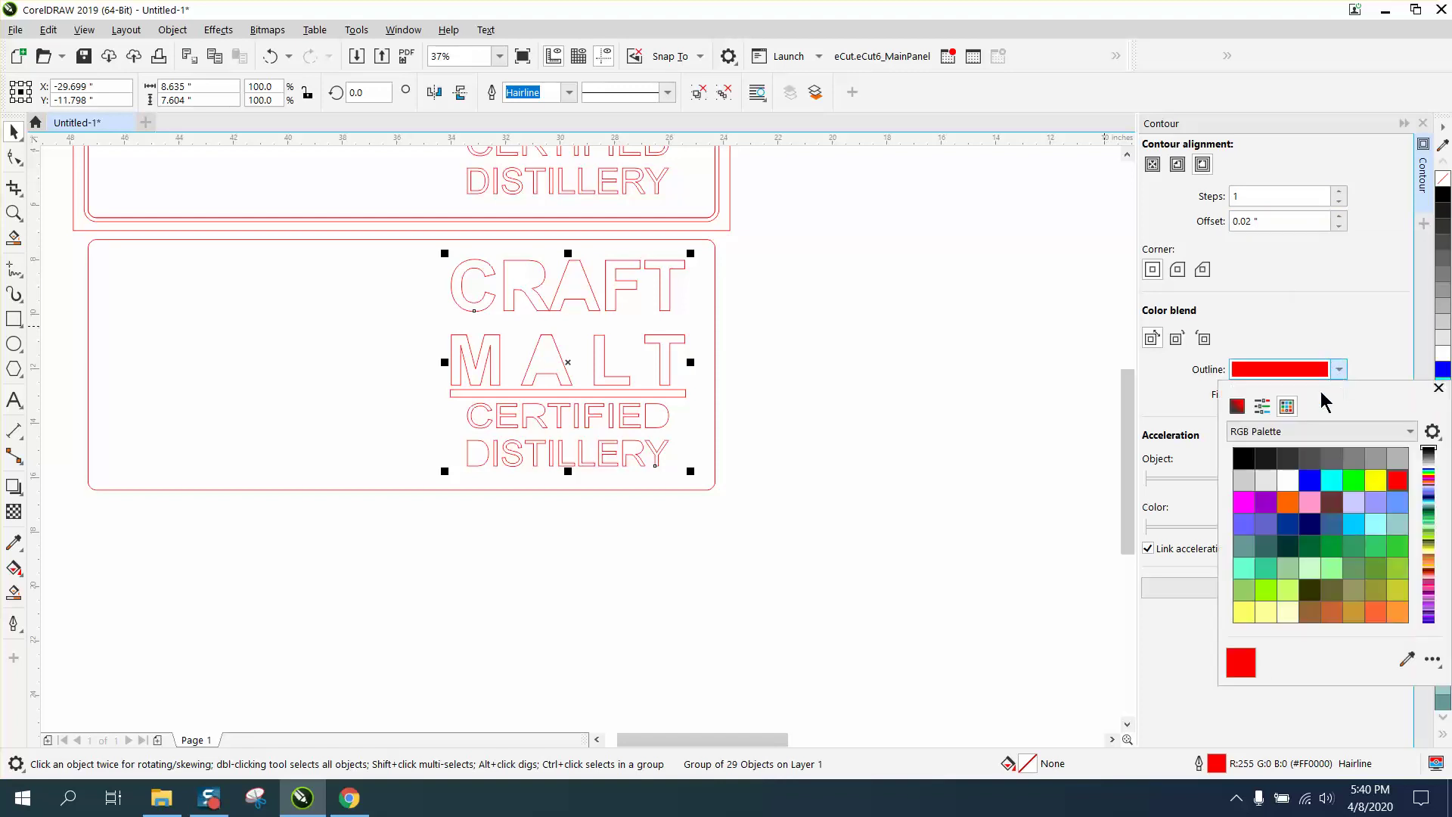
{"action": "left_click", "coordinate": [1244, 459]}
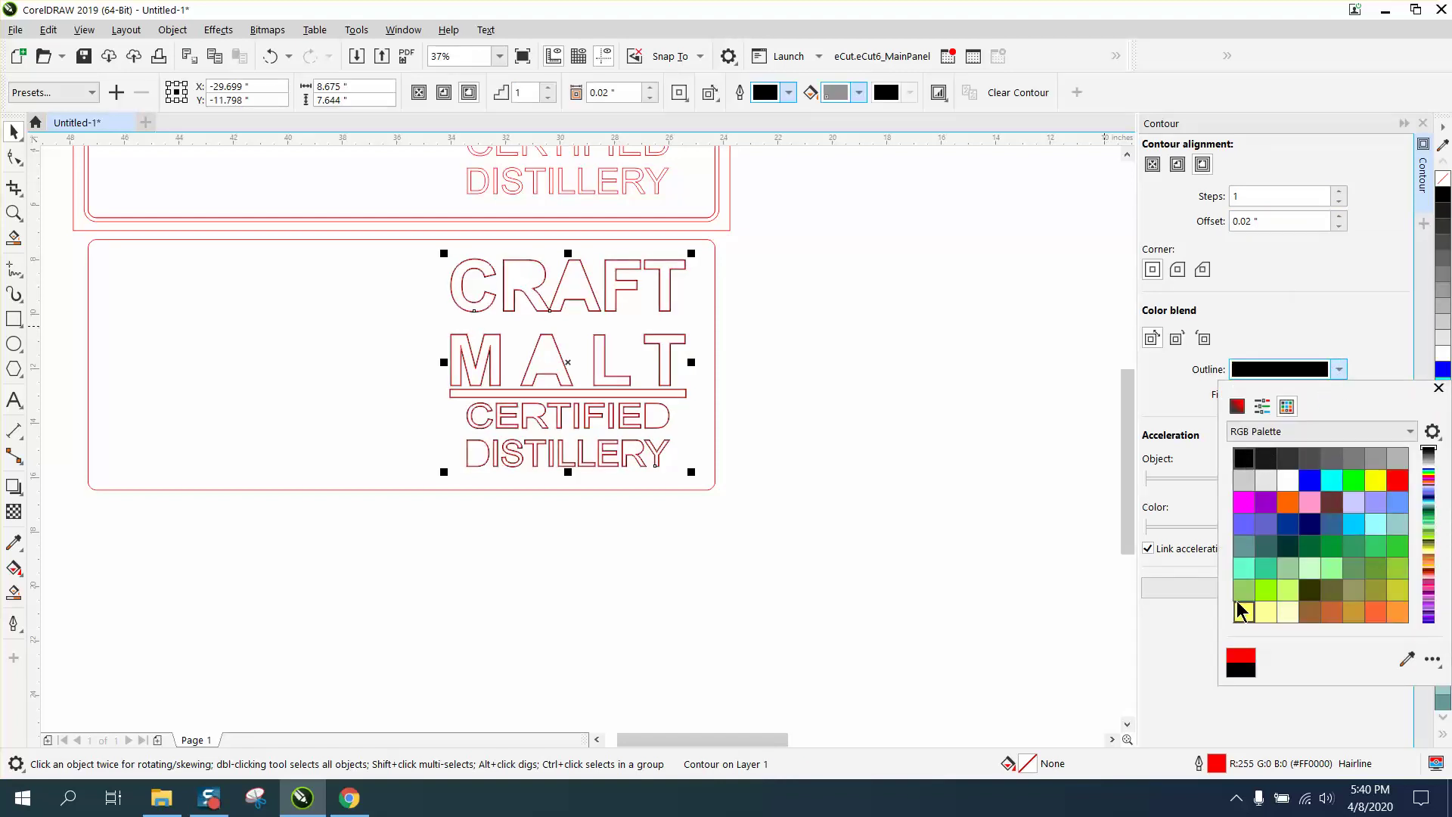
{"action": "left_click", "coordinate": [1061, 573]}
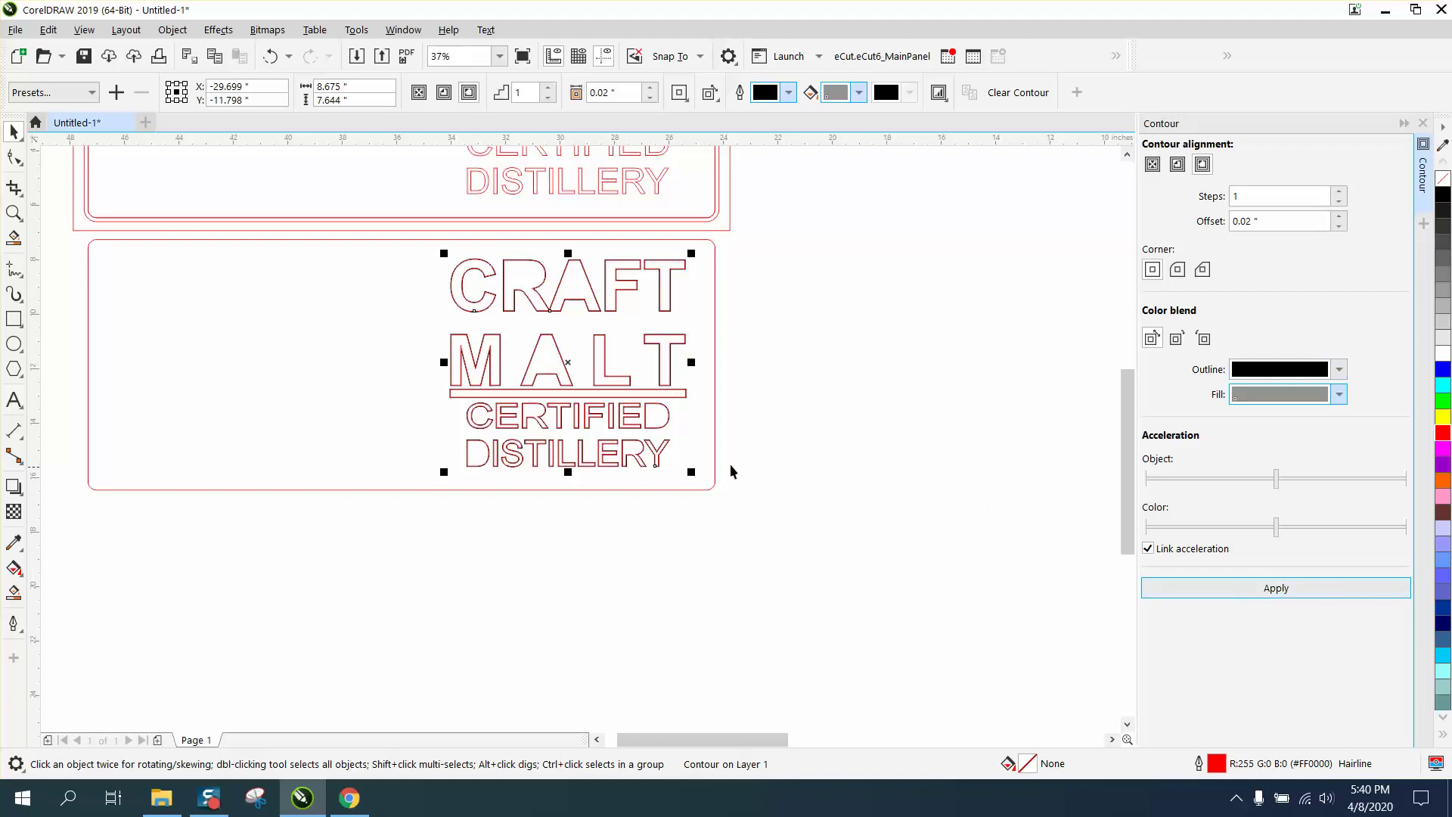
Step: Break the contour apart and delete the original red lettering, keeping the black offset outlines
{"action": "left_click", "coordinate": [173, 30]}
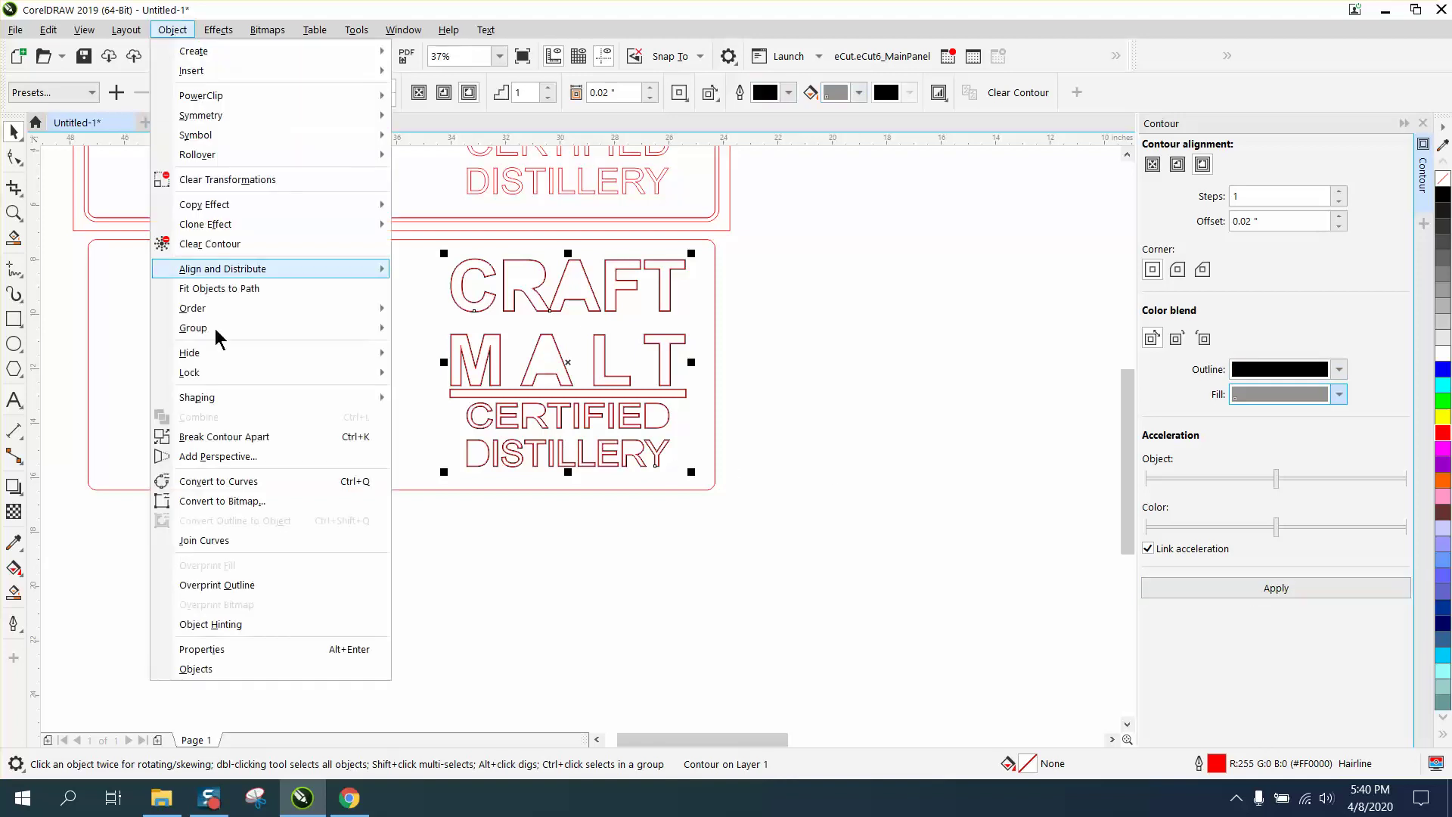
{"action": "left_click", "coordinate": [239, 437]}
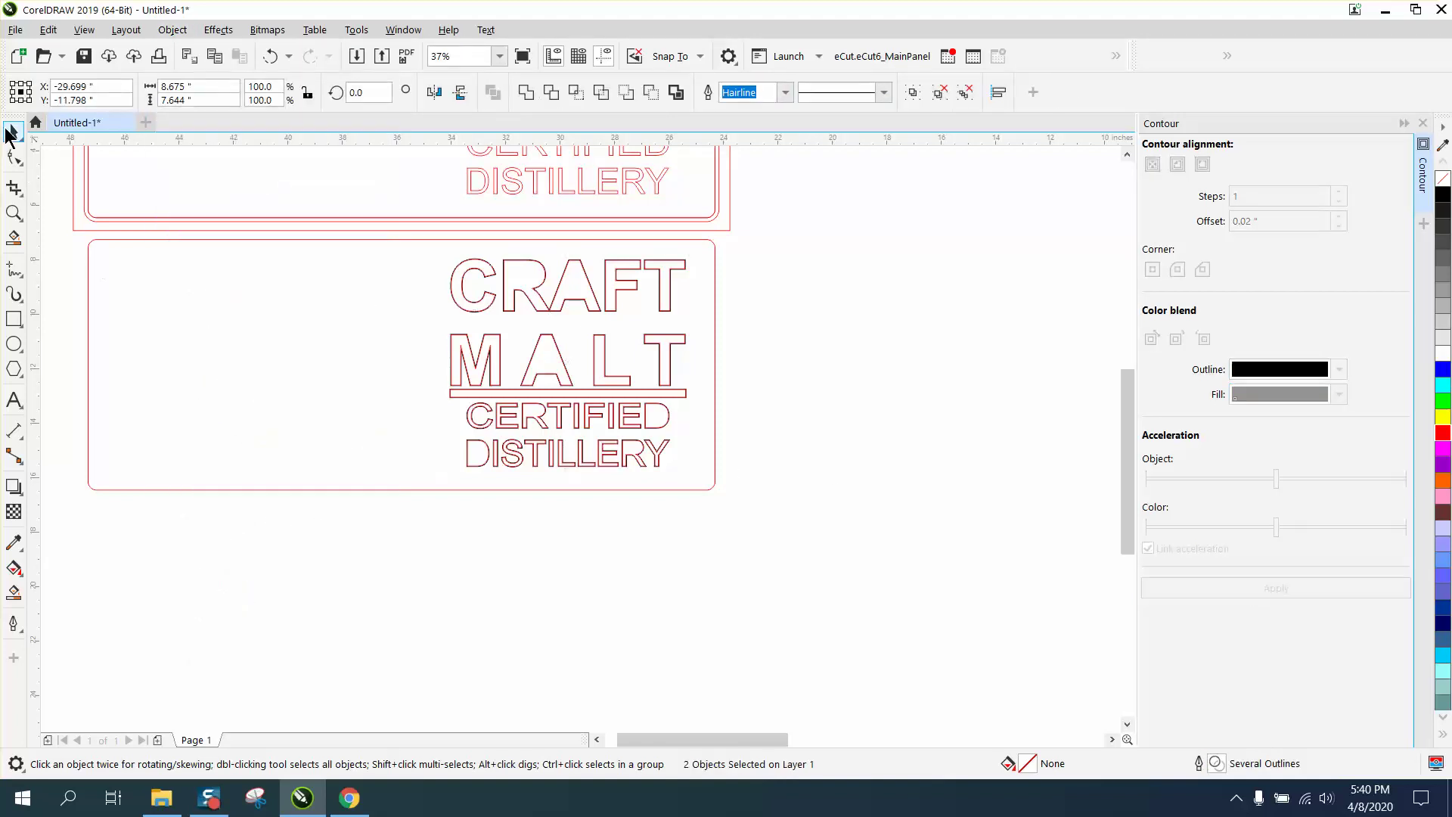
{"action": "left_click", "coordinate": [714, 268]}
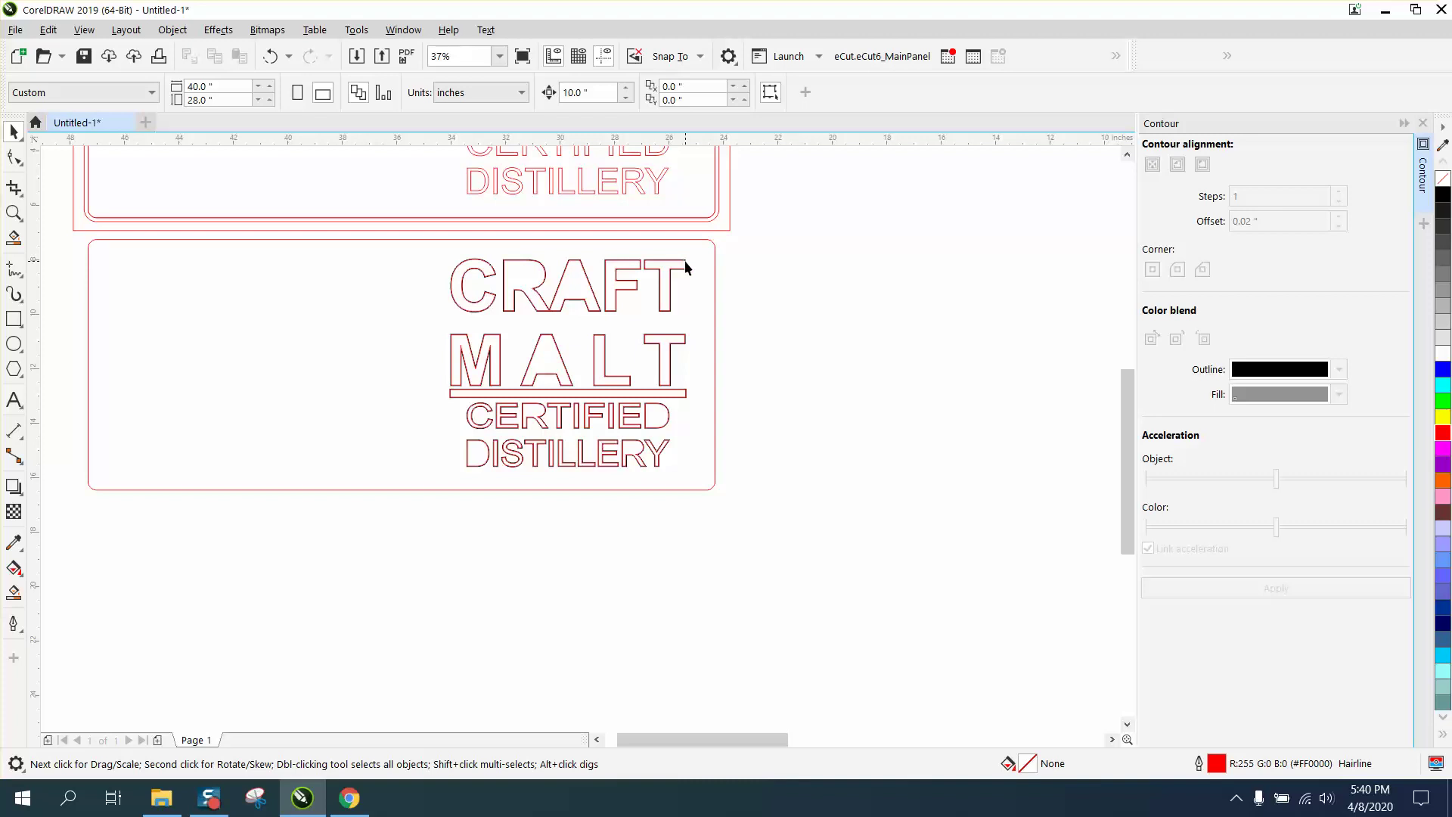
{"action": "left_click", "coordinate": [686, 267]}
{"action": "key", "text": "Right"}
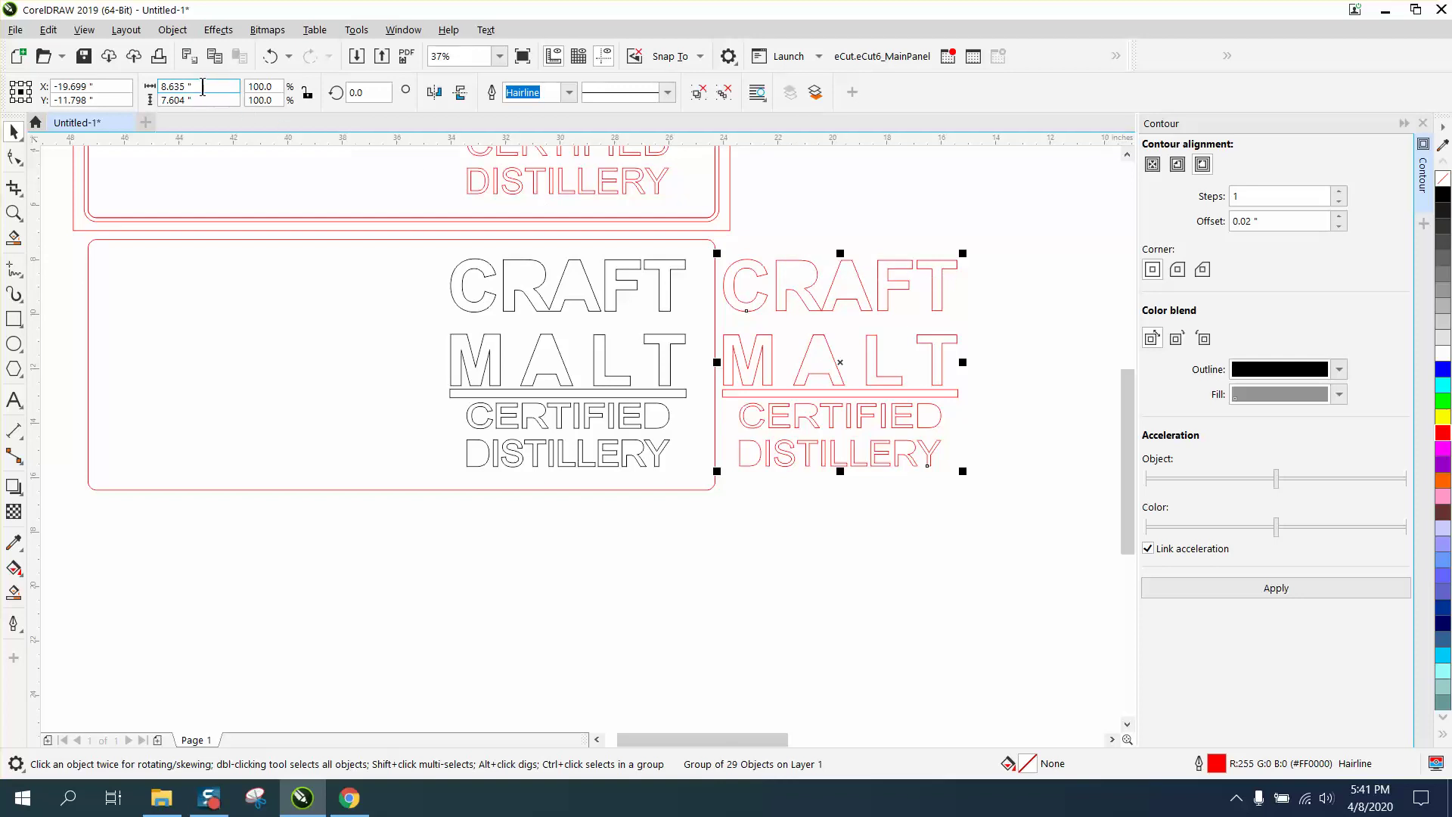
{"action": "left_click", "coordinate": [519, 268]}
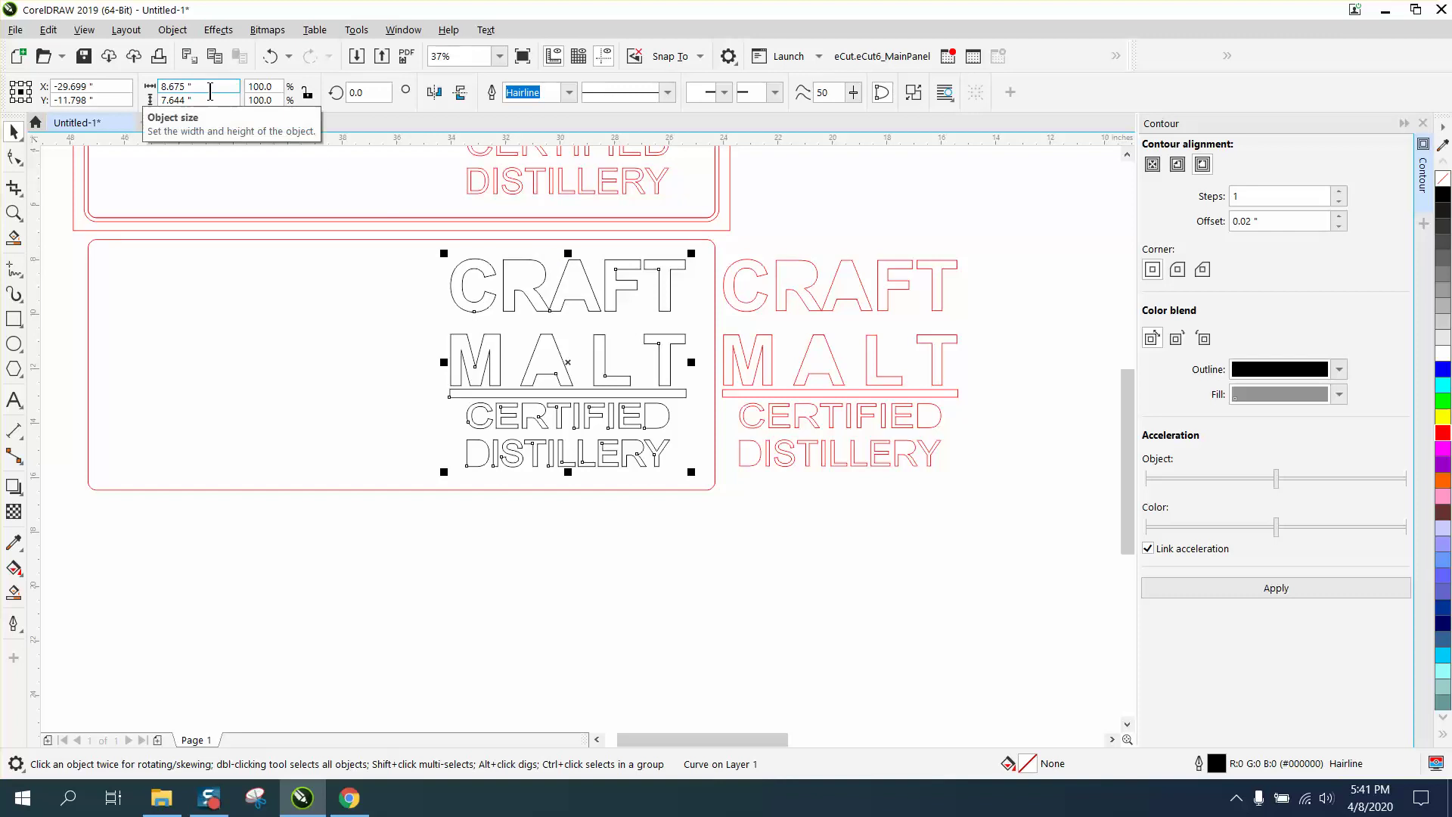
{"action": "left_click", "coordinate": [829, 310]}
{"action": "key", "text": "Delete"}
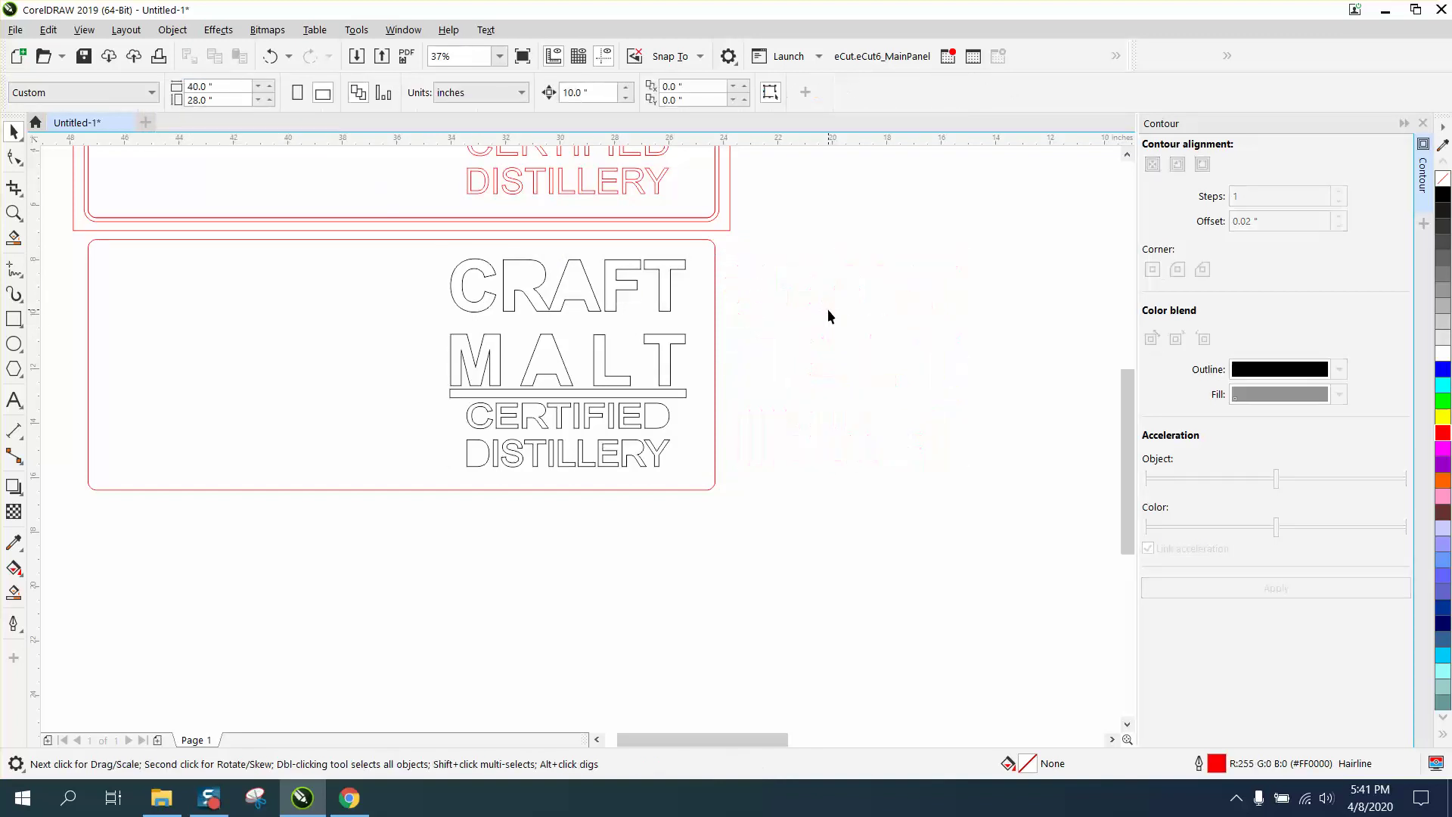
Step: Drag the red CRAFT MALT lettering off the upper plaque to the right
{"action": "scroll", "coordinate": [827, 311], "scroll_direction": "down", "scroll_amount": 2}
{"action": "scroll", "coordinate": [804, 221], "scroll_direction": "down", "scroll_amount": 2}
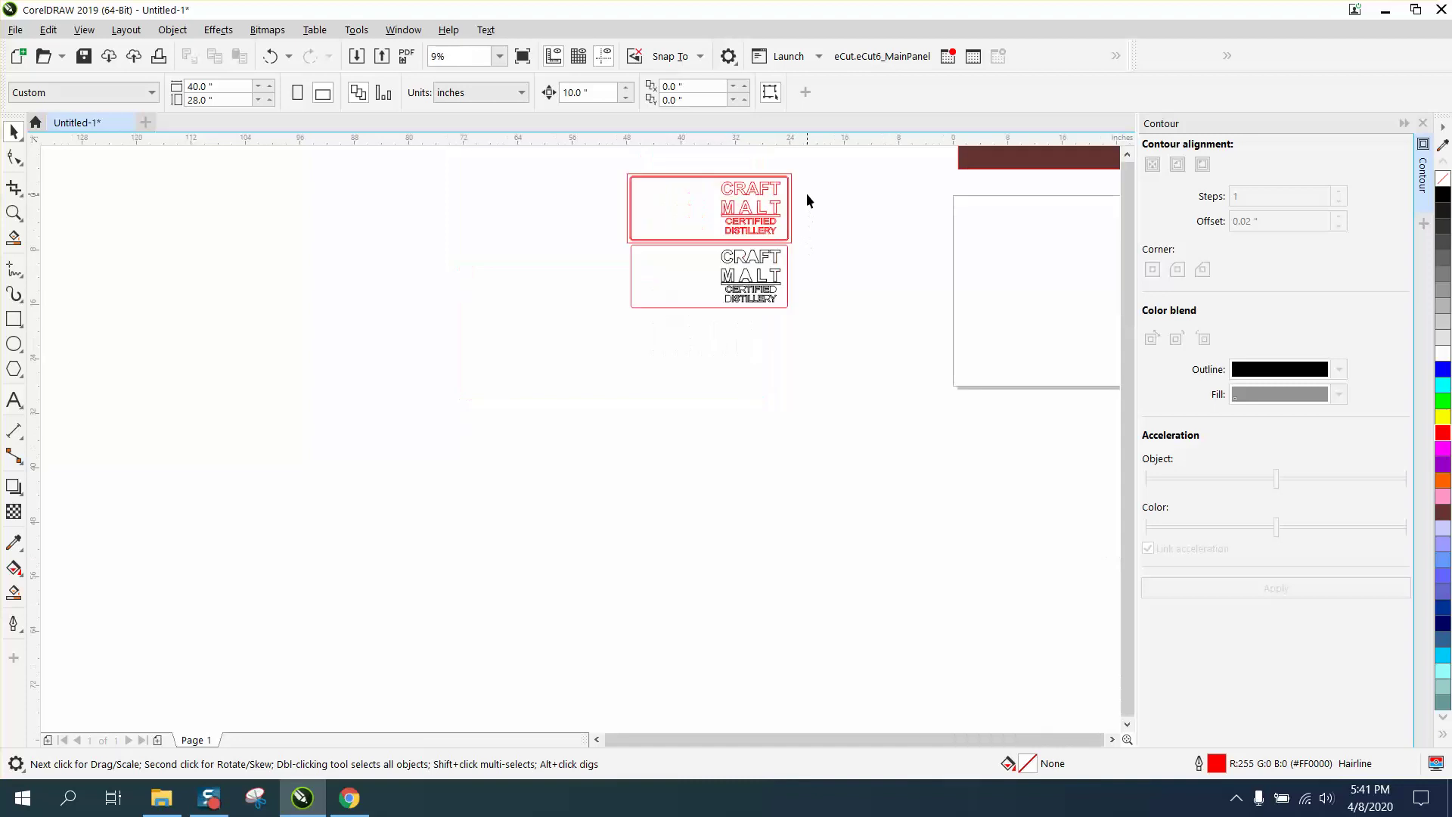
{"action": "left_click_drag", "start_coordinate": [741, 194], "coordinate": [895, 207]}
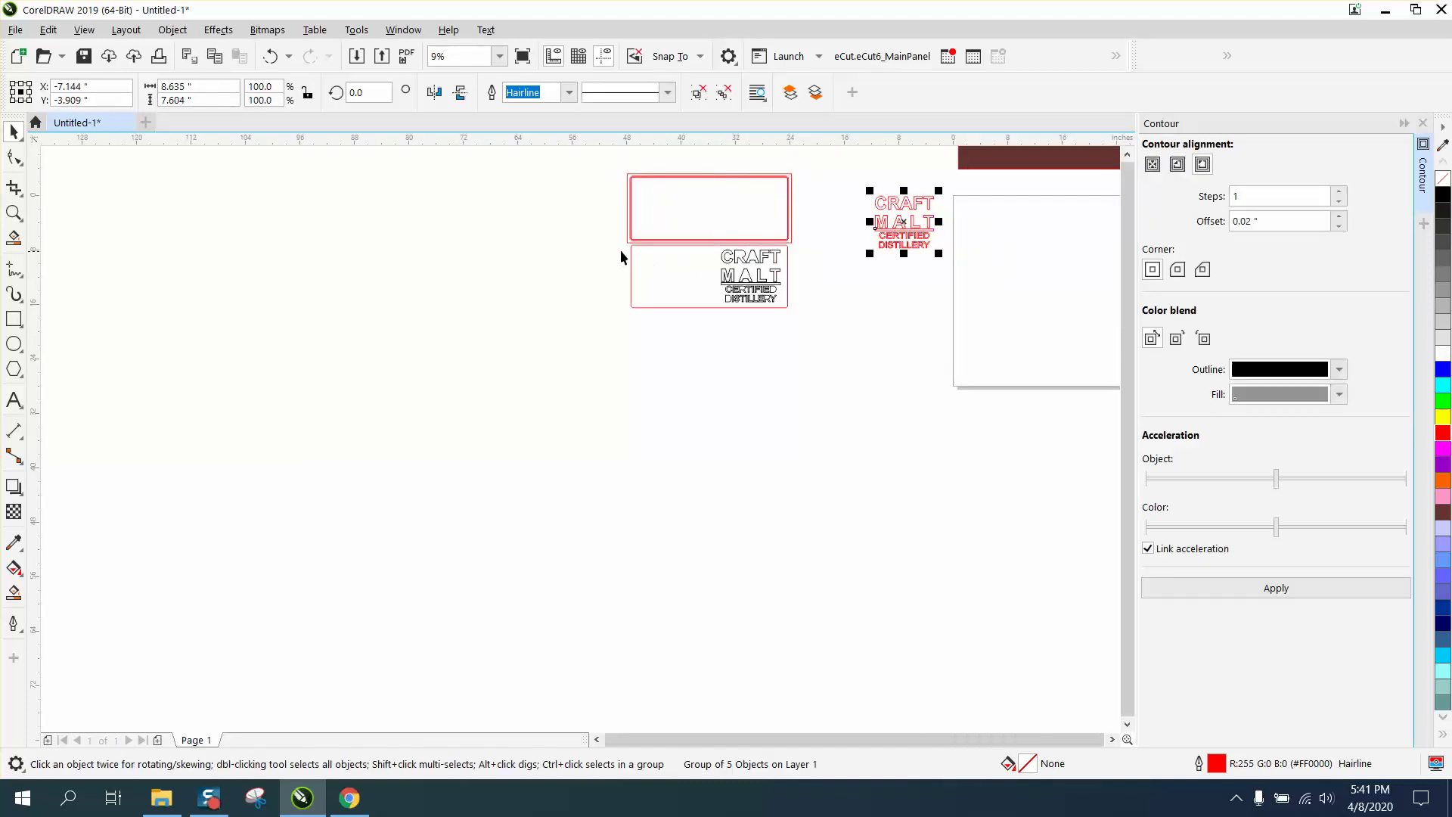
Step: Nudge the lower plaque and its outlined lettering further down, then zoom in on it
{"action": "left_click_drag", "start_coordinate": [604, 240], "coordinate": [813, 317]}
{"action": "key", "text": "Down"}
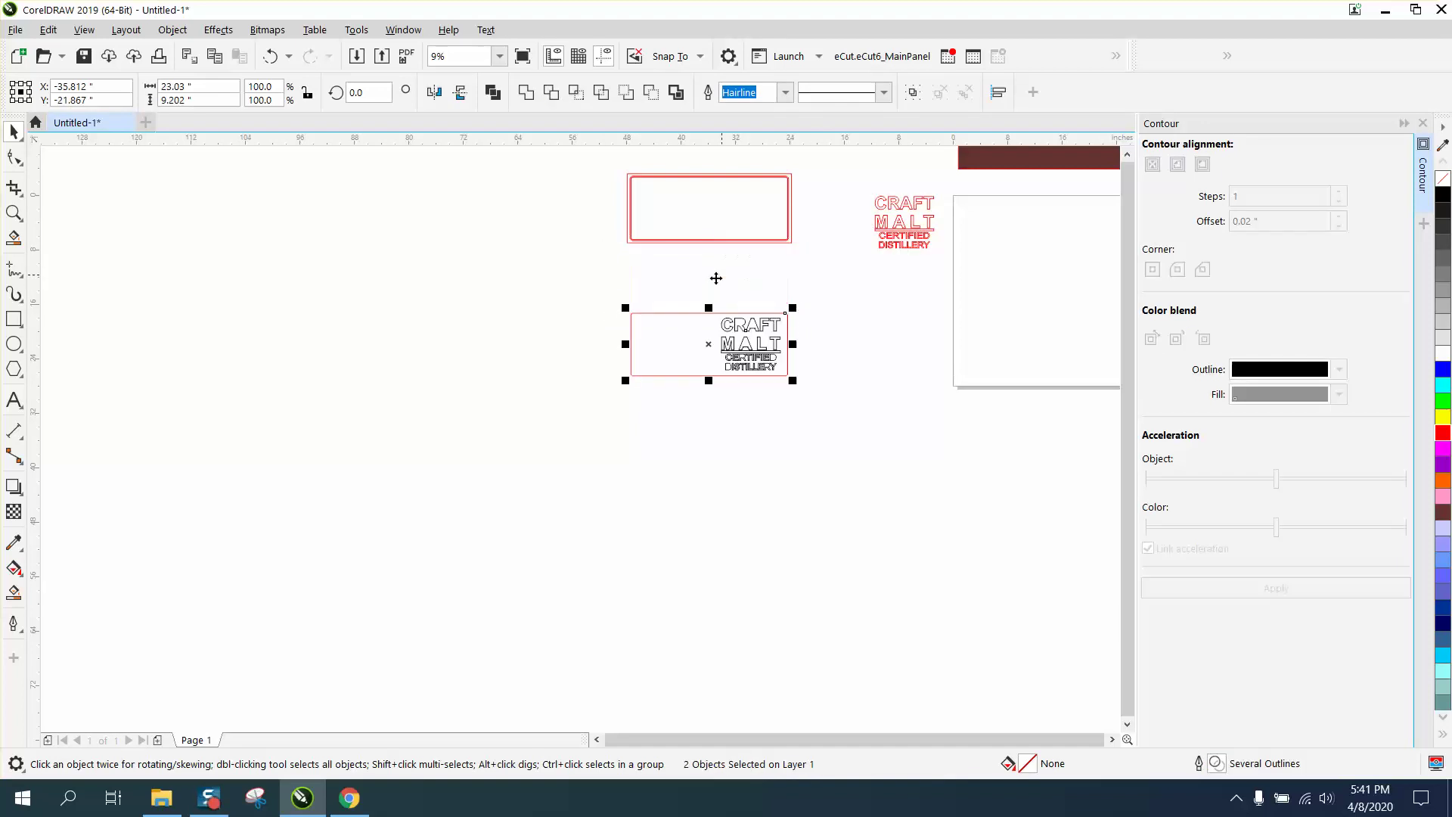
{"action": "left_click", "coordinate": [21, 204]}
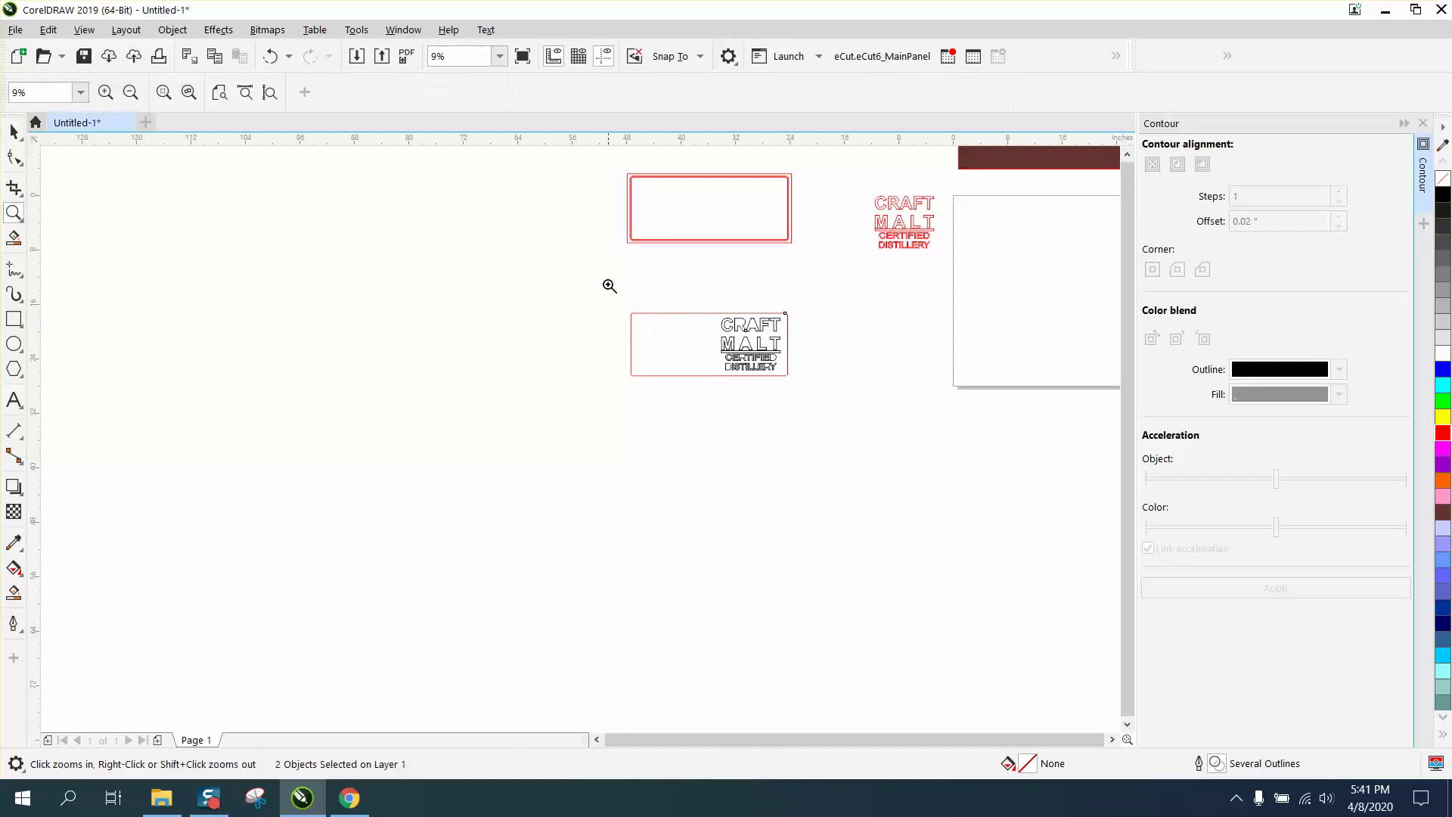
{"action": "left_click_drag", "start_coordinate": [607, 287], "coordinate": [874, 412]}
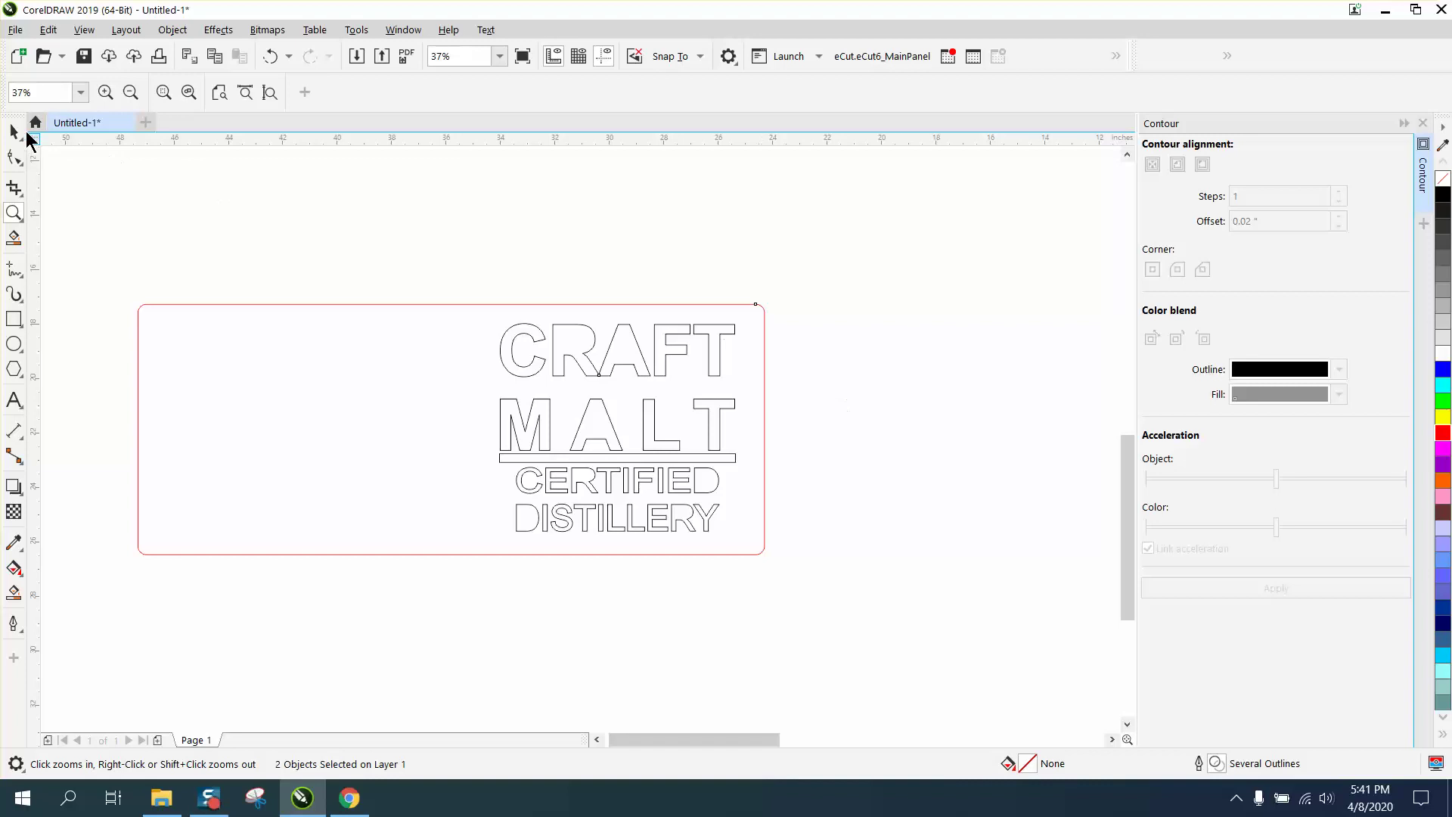
{"action": "left_click", "coordinate": [17, 132]}
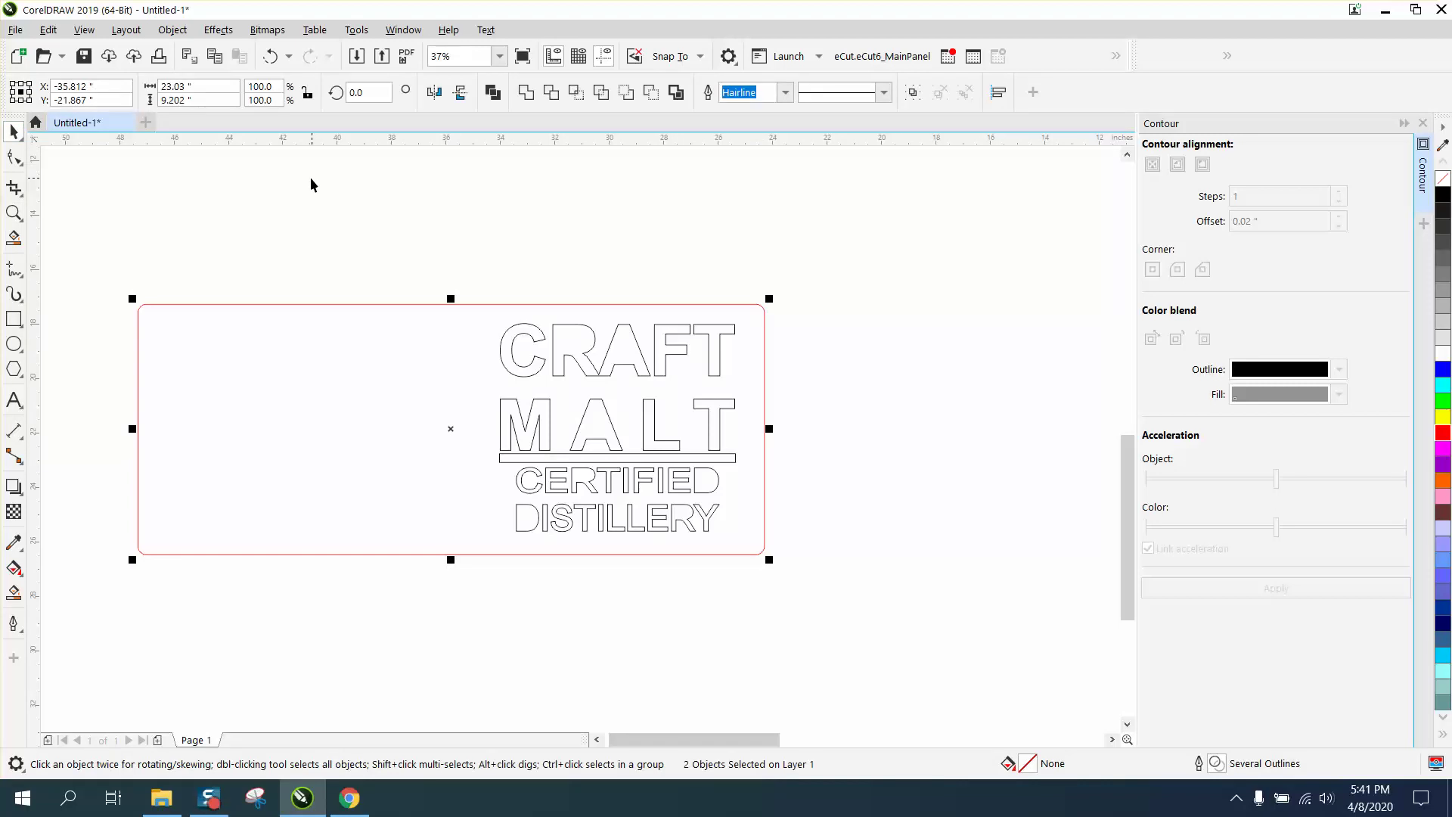
{"action": "scroll", "coordinate": [317, 180], "scroll_direction": "down", "scroll_amount": 2}
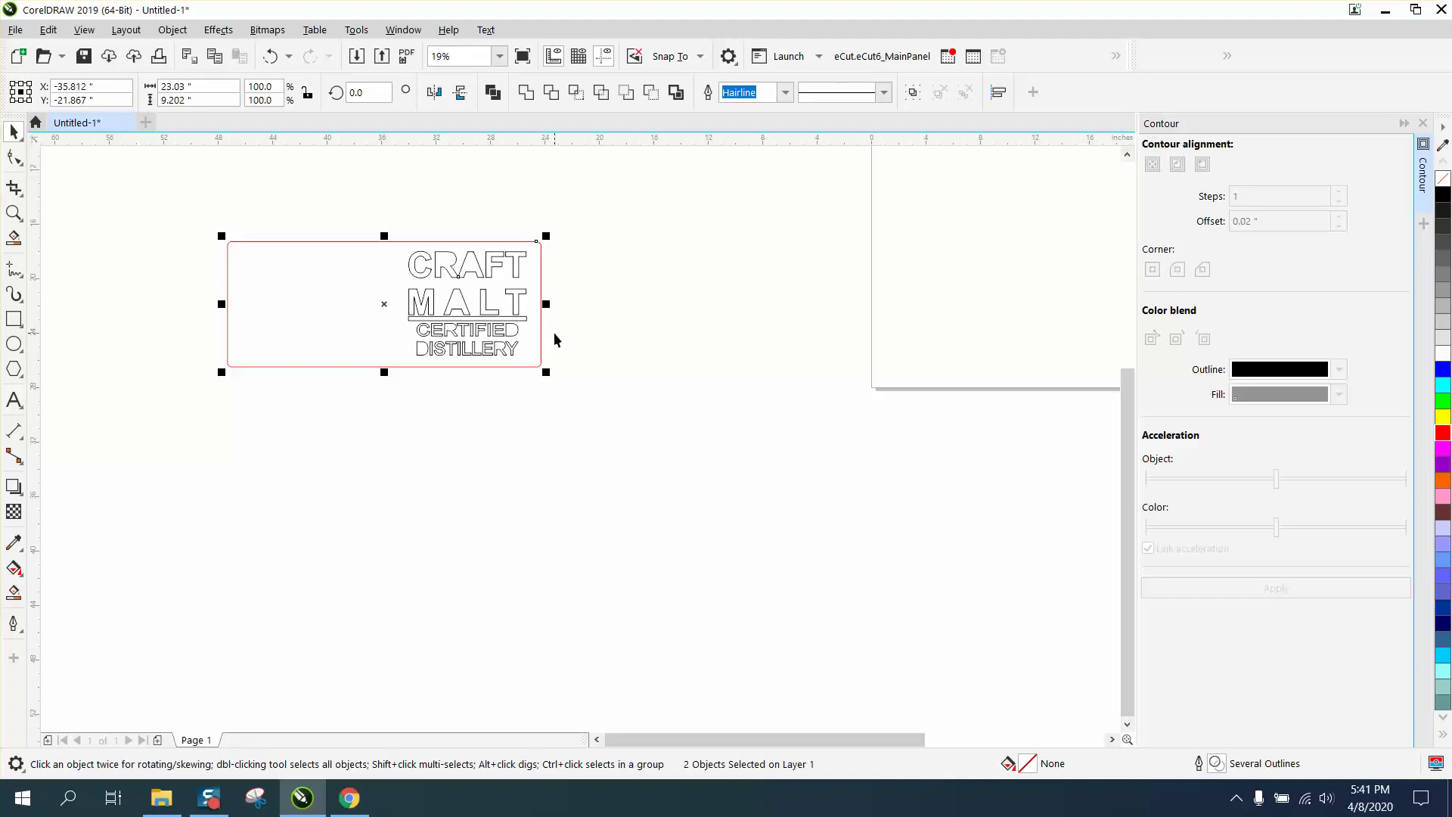
Step: Super-nudge the outlined plaque up into the upper red frame and zoom in on the nested outlines
{"action": "scroll", "coordinate": [544, 336], "scroll_direction": "down", "scroll_amount": 2}
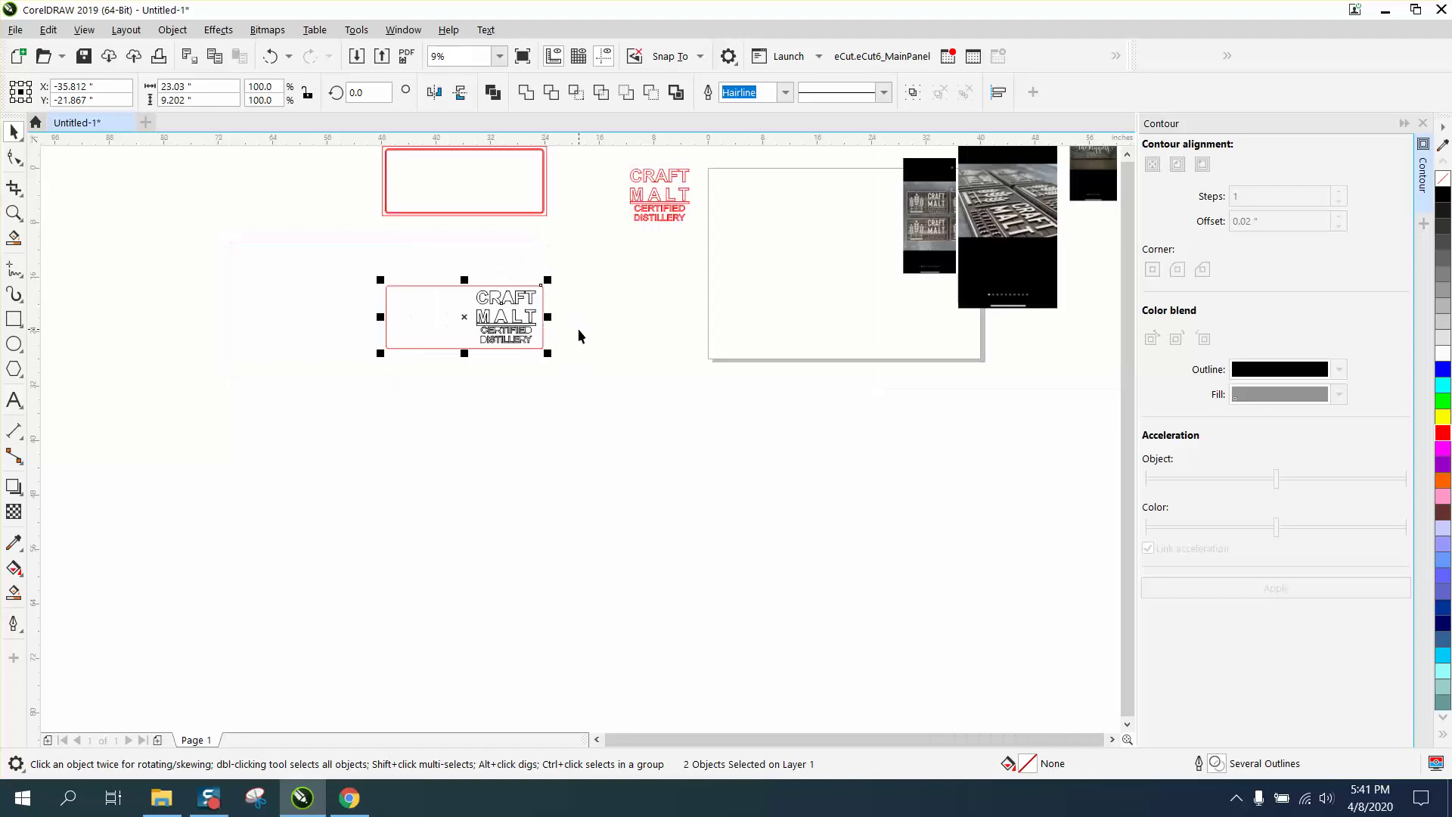
{"action": "key", "text": "Up"}
{"action": "key", "text": "Up"}
{"action": "key", "text": "Up"}
{"action": "key", "text": "Up"}
{"action": "key", "text": "Up"}
{"action": "key", "text": "Up"}
{"action": "key", "text": "Up"}
{"action": "key", "text": "Up"}
{"action": "key", "text": "Up"}
{"action": "key", "text": "Up"}
{"action": "key", "text": "Up"}
{"action": "key", "text": "Up"}
{"action": "key", "text": "Up"}
{"action": "key", "text": "Up"}
{"action": "key", "text": "Up"}
{"action": "key", "text": "Up"}
{"action": "key", "text": "Up"}
{"action": "key", "text": "Up"}
{"action": "key", "text": "Up"}
{"action": "key", "text": "Up"}
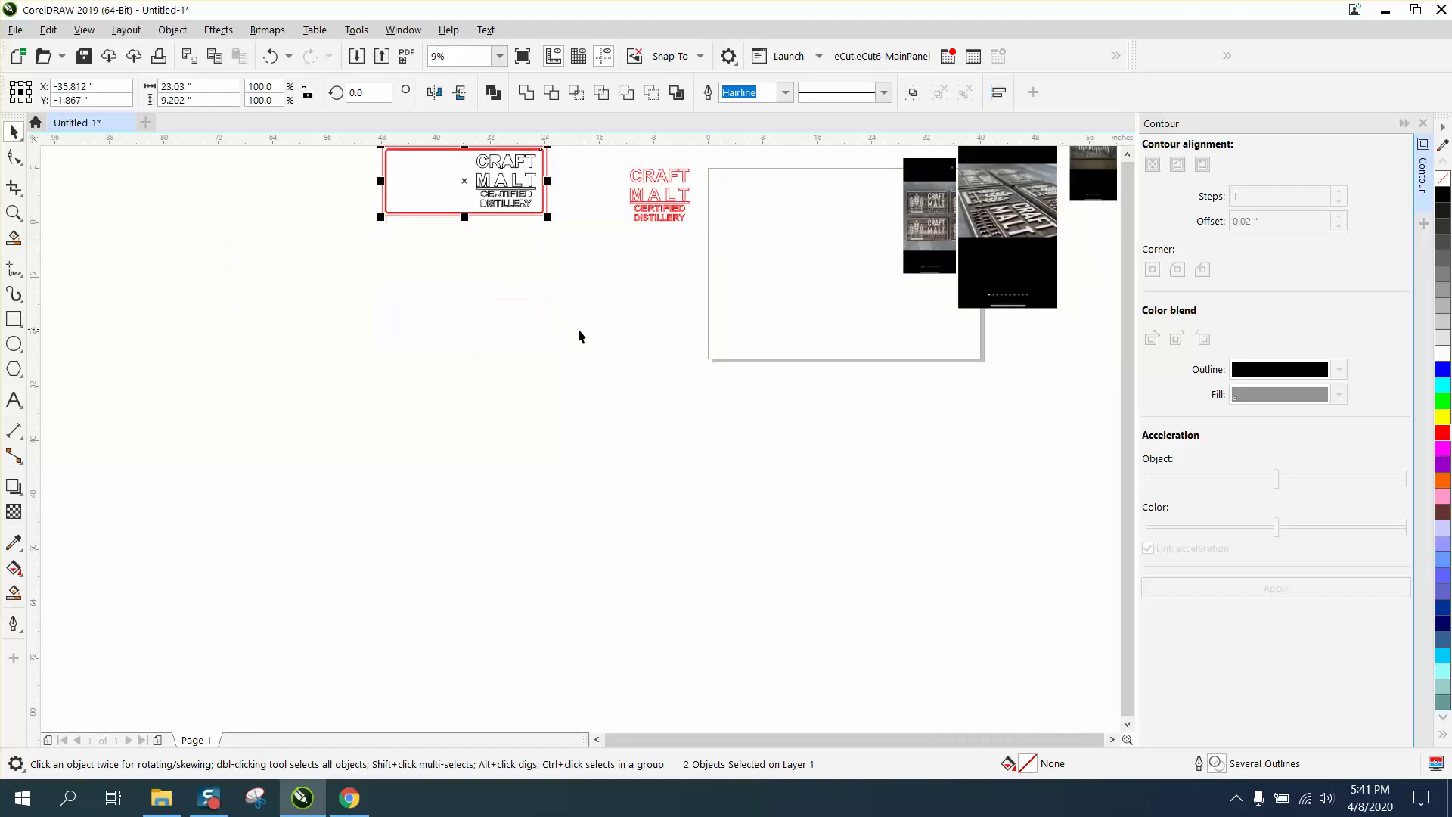
{"action": "left_click", "coordinate": [13, 213]}
{"action": "scroll", "coordinate": [426, 252], "scroll_direction": "down", "scroll_amount": 2}
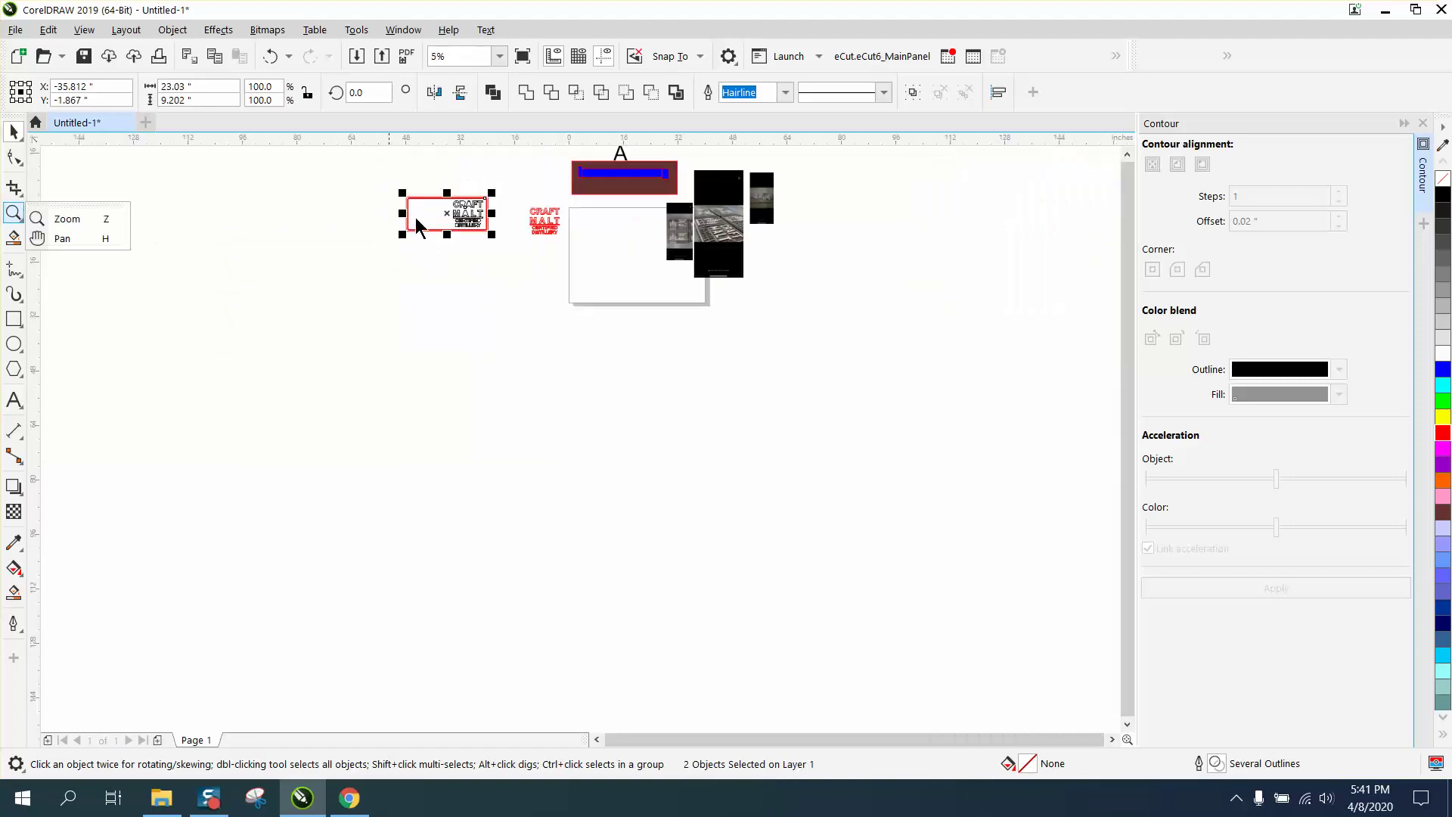
{"action": "left_click", "coordinate": [101, 221]}
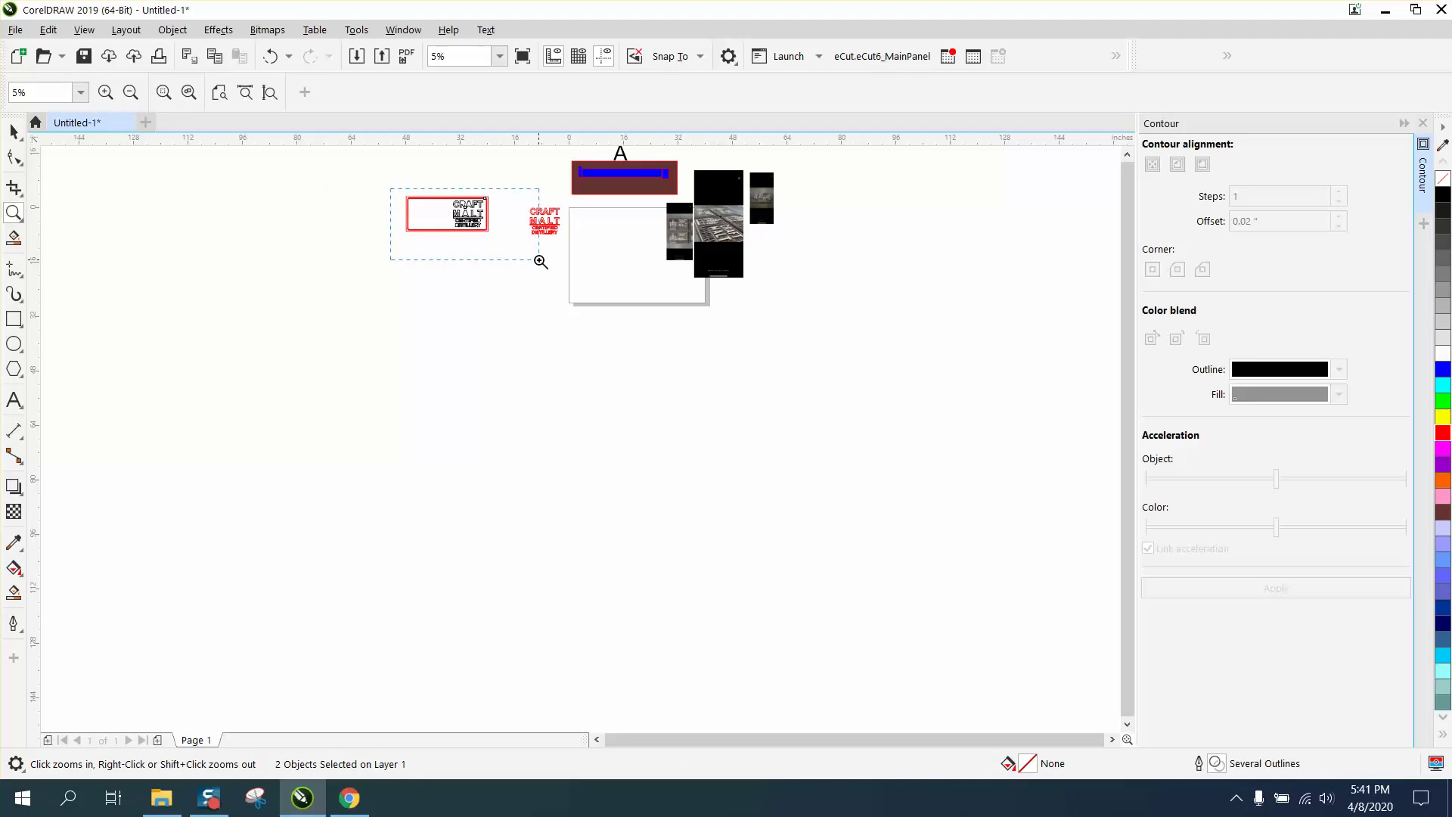
{"action": "left_click_drag", "start_coordinate": [389, 189], "coordinate": [537, 257]}
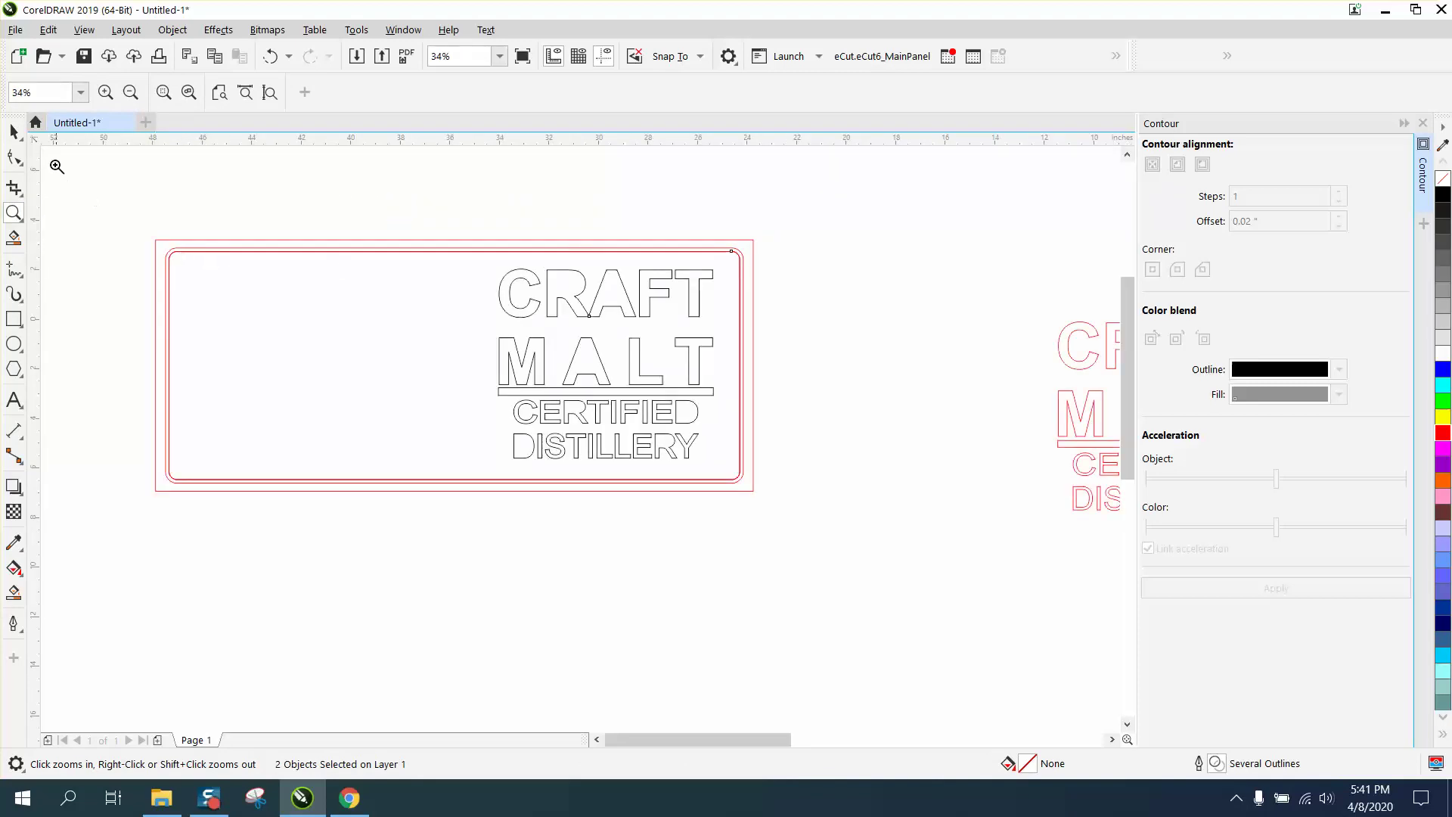
{"action": "key", "text": "space"}
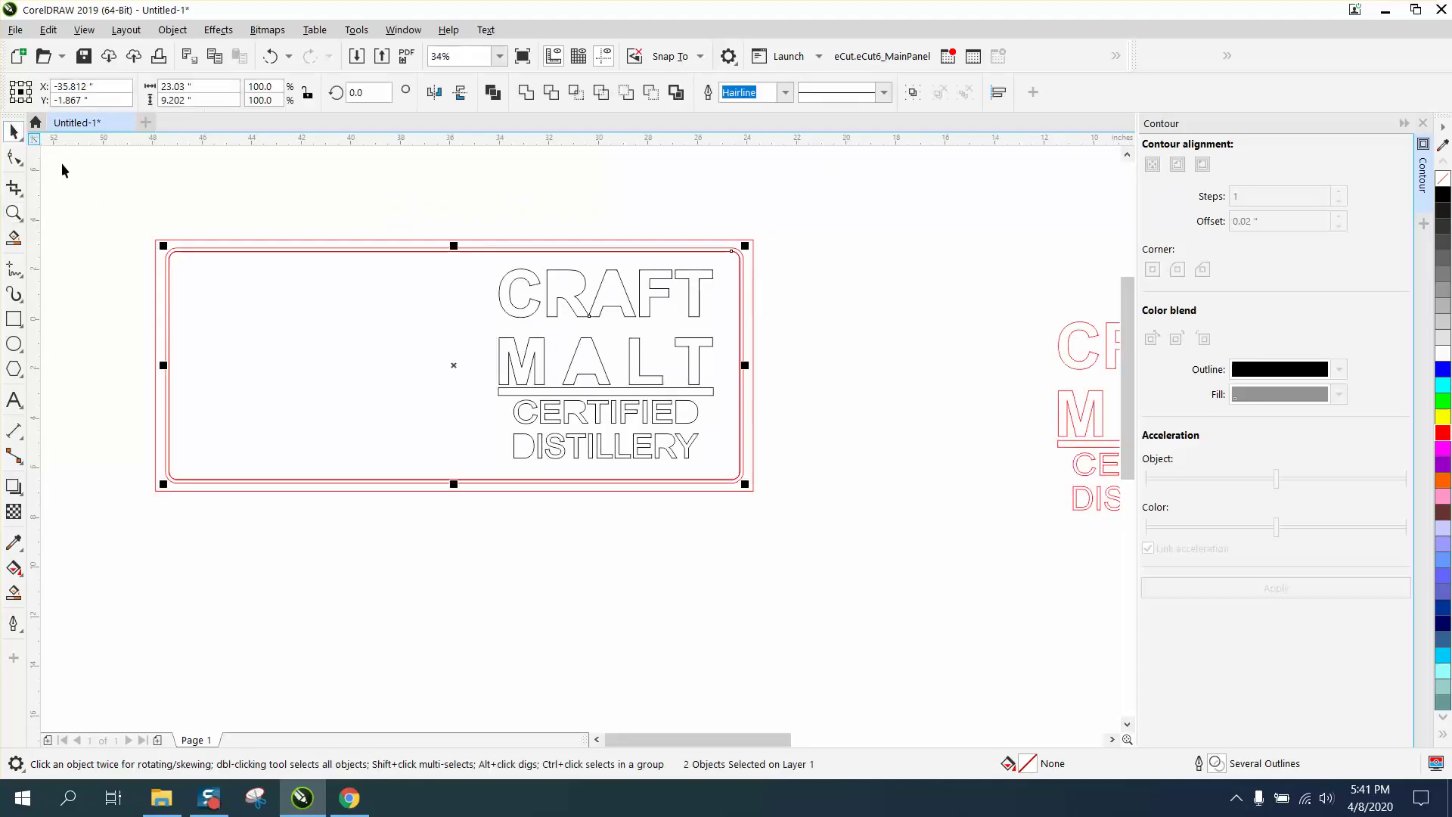
{"action": "left_click", "coordinate": [13, 592]}
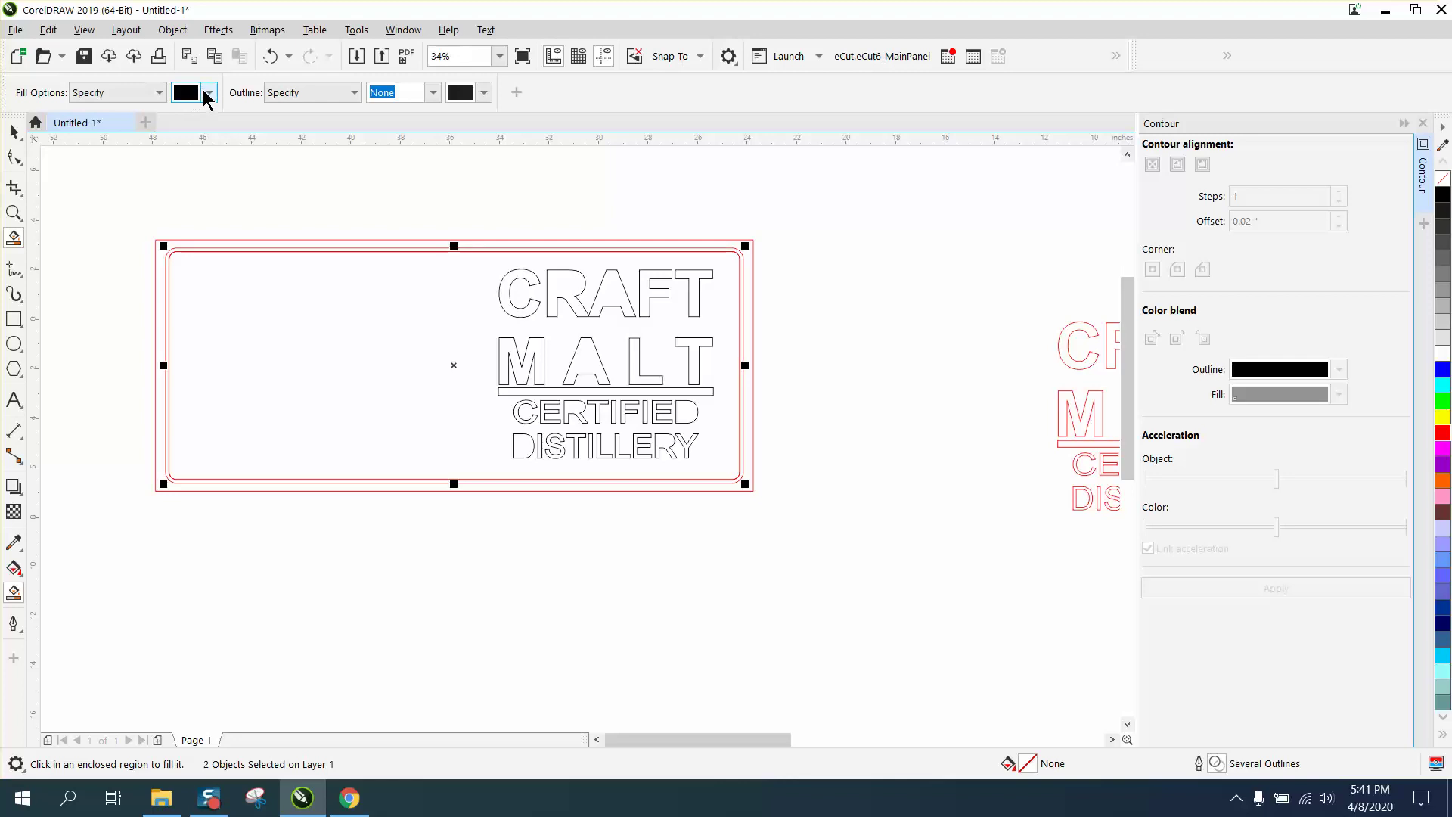
{"action": "left_click", "coordinate": [203, 93]}
{"action": "left_click", "coordinate": [206, 229]}
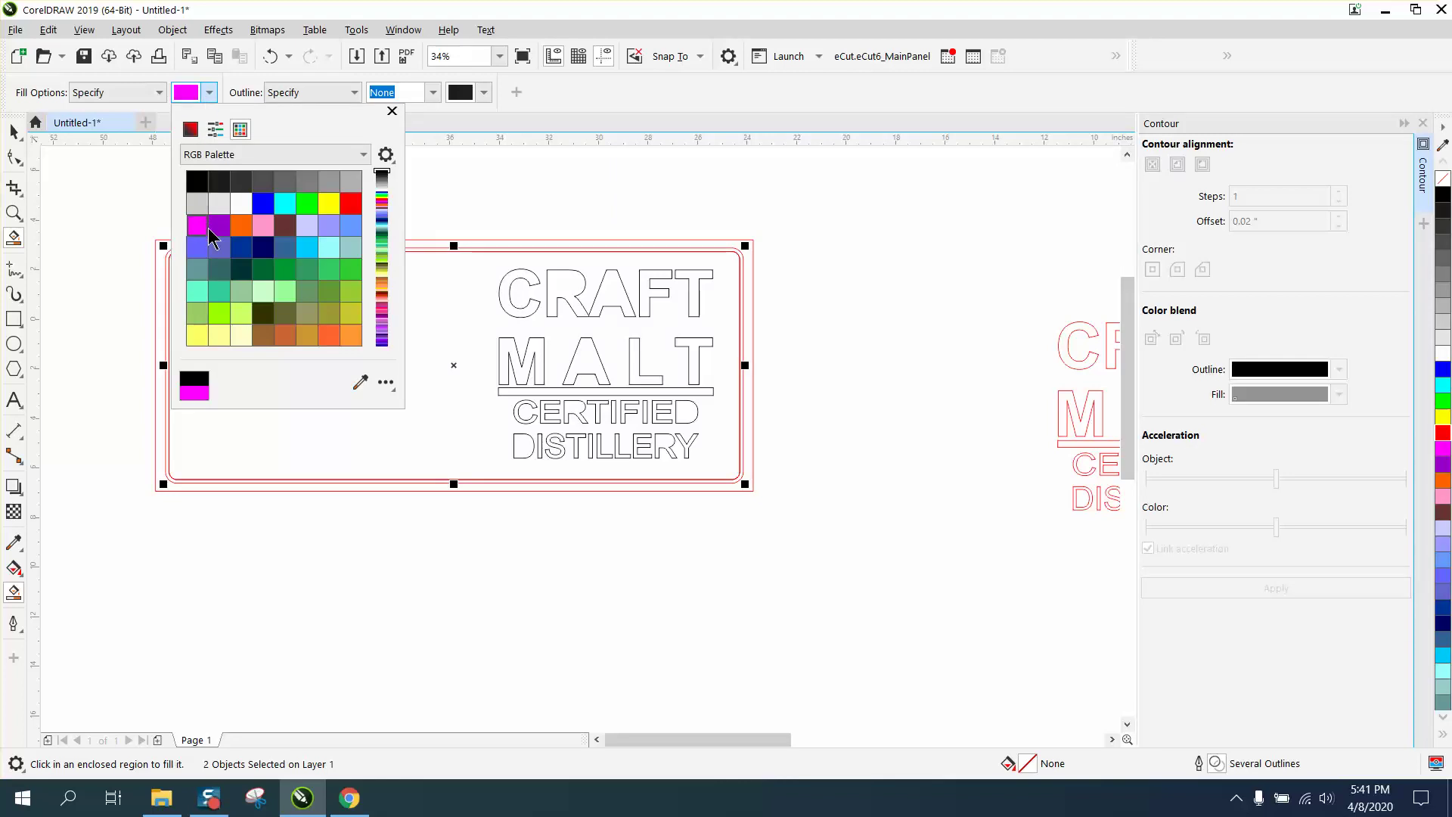
{"action": "left_click", "coordinate": [419, 318]}
{"action": "left_click", "coordinate": [419, 318]}
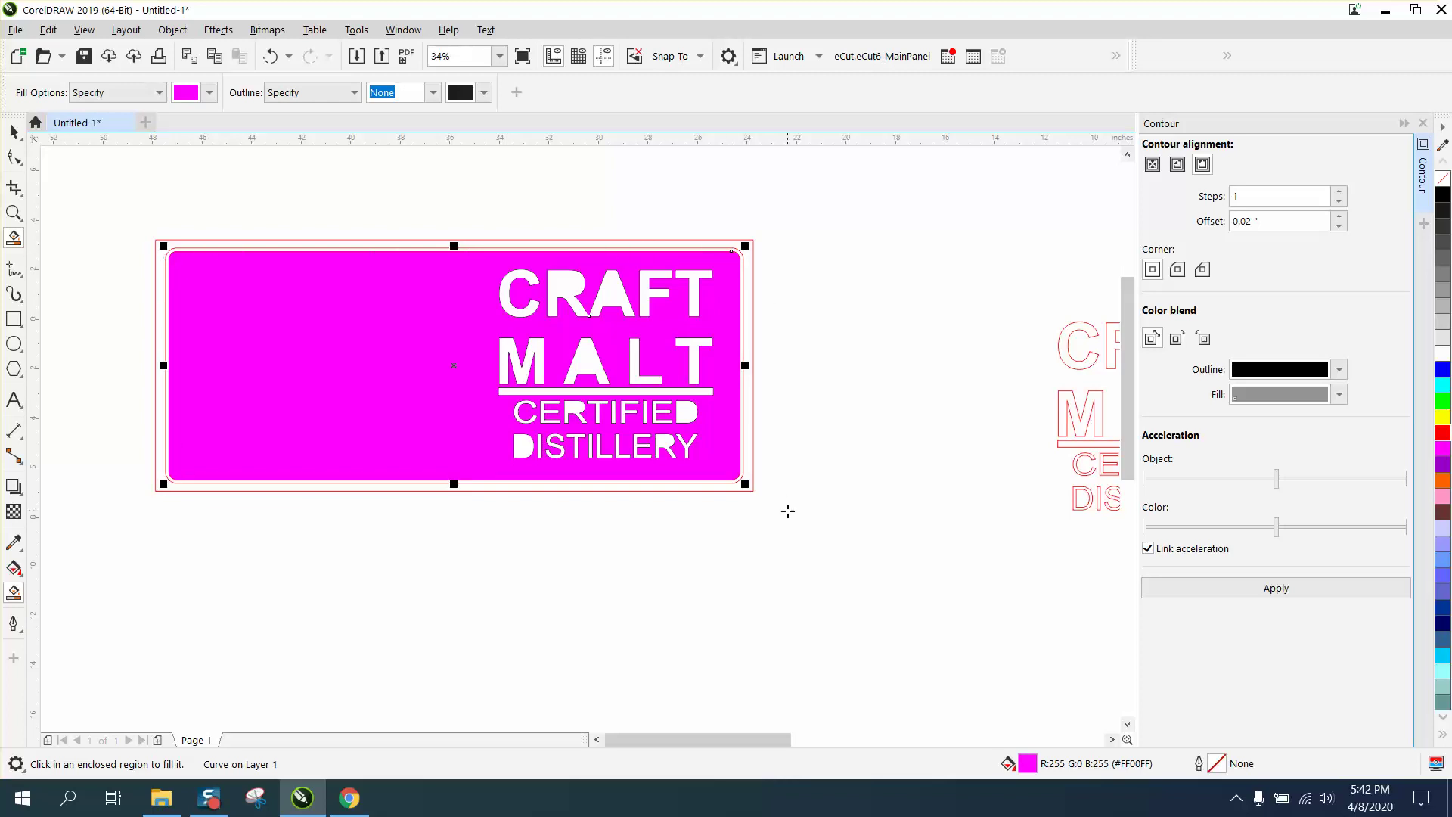
{"action": "left_click", "coordinate": [270, 56]}
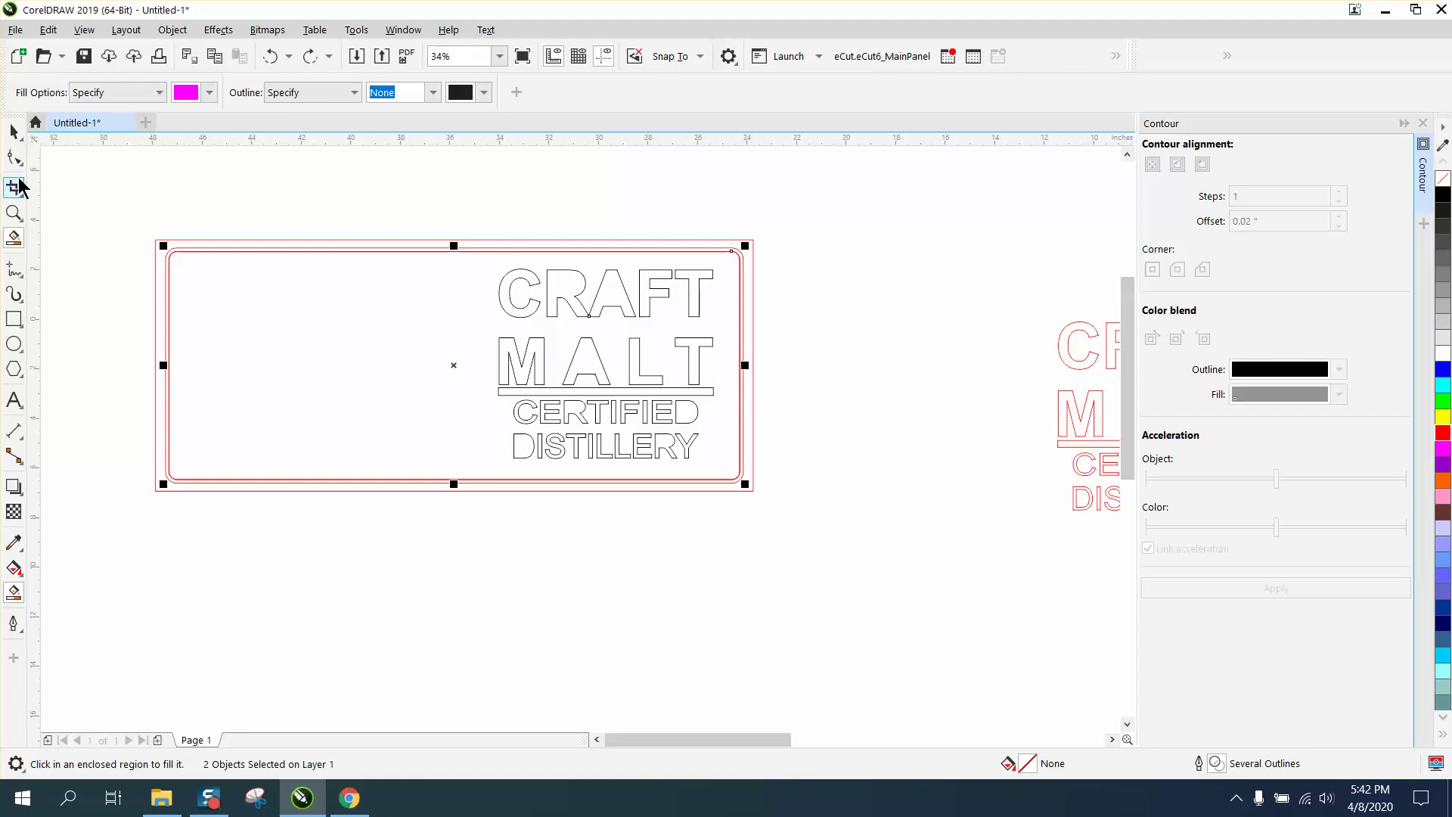
{"action": "left_click", "coordinate": [13, 212]}
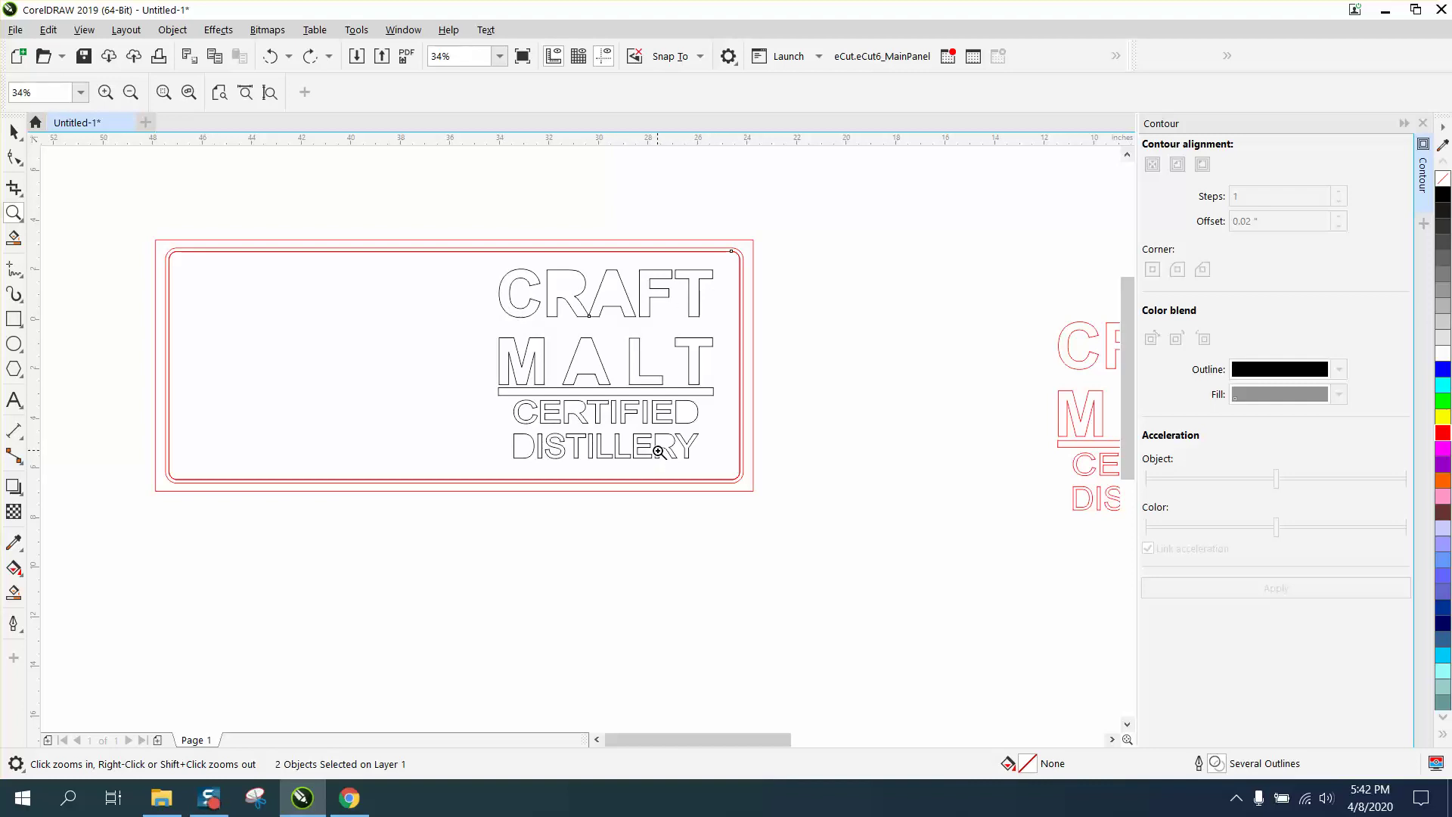
{"action": "key", "text": "space"}
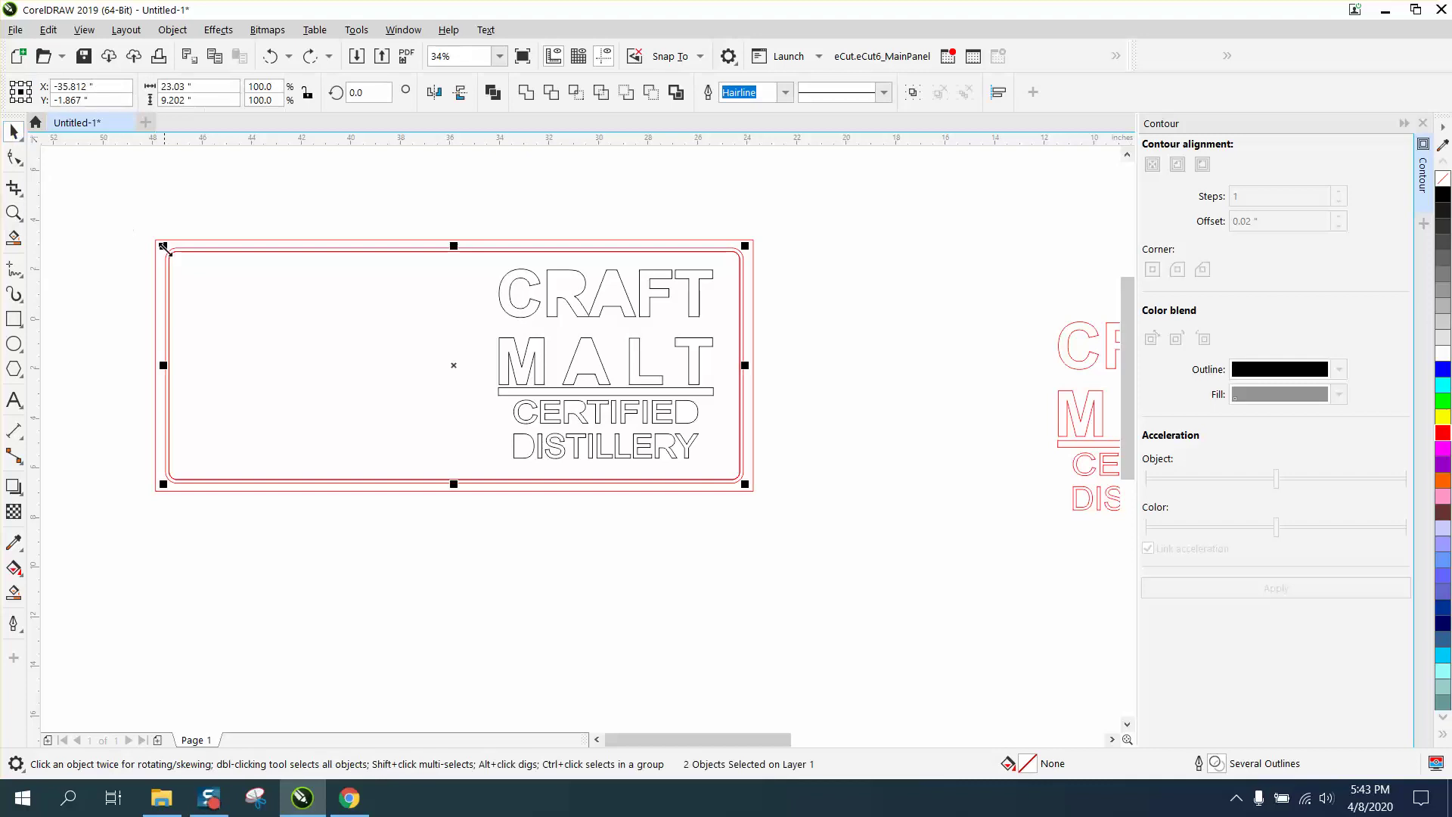
{"action": "left_click", "coordinate": [243, 215]}
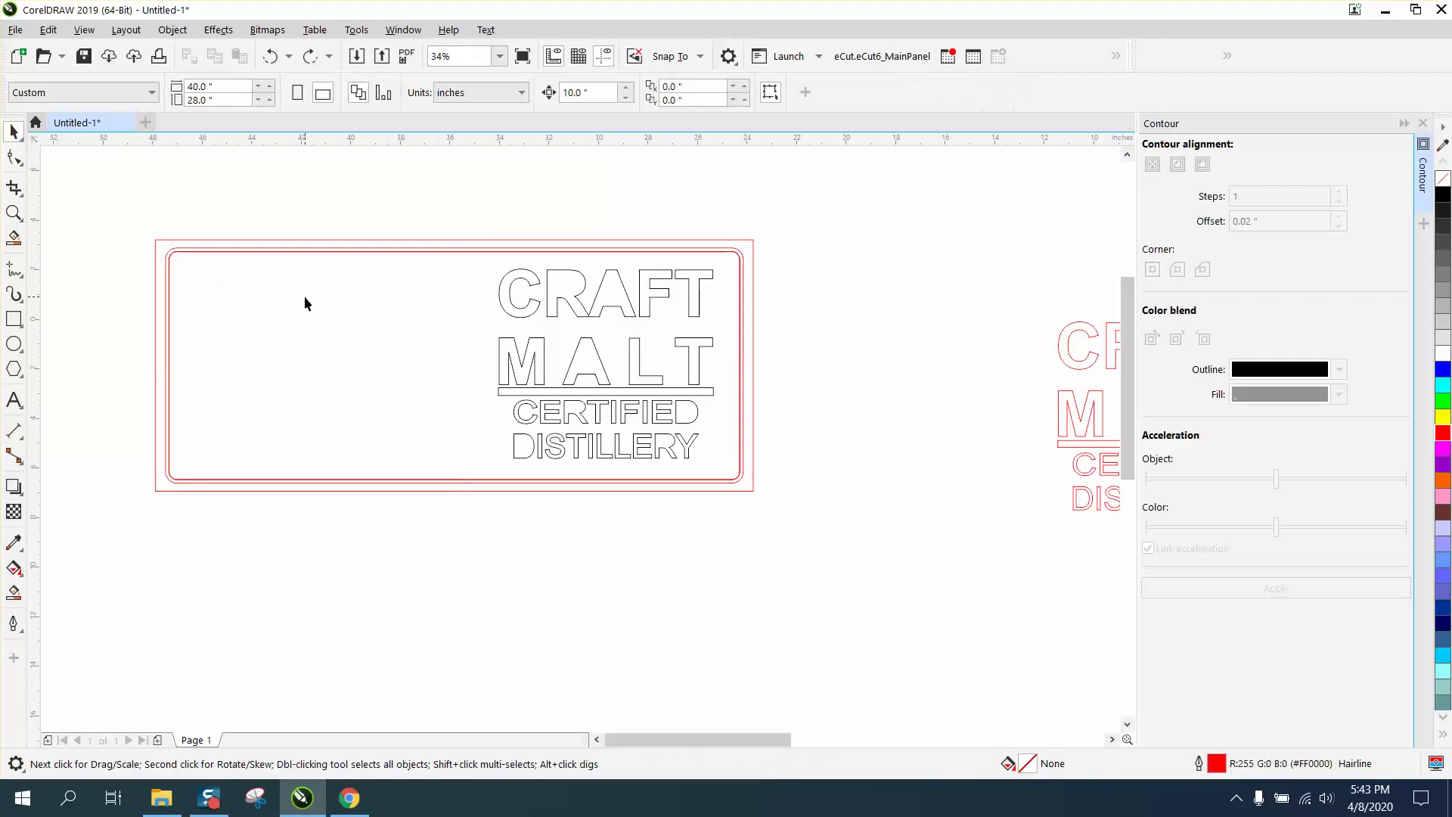
{"action": "scroll", "coordinate": [304, 297], "scroll_direction": "down", "scroll_amount": 2}
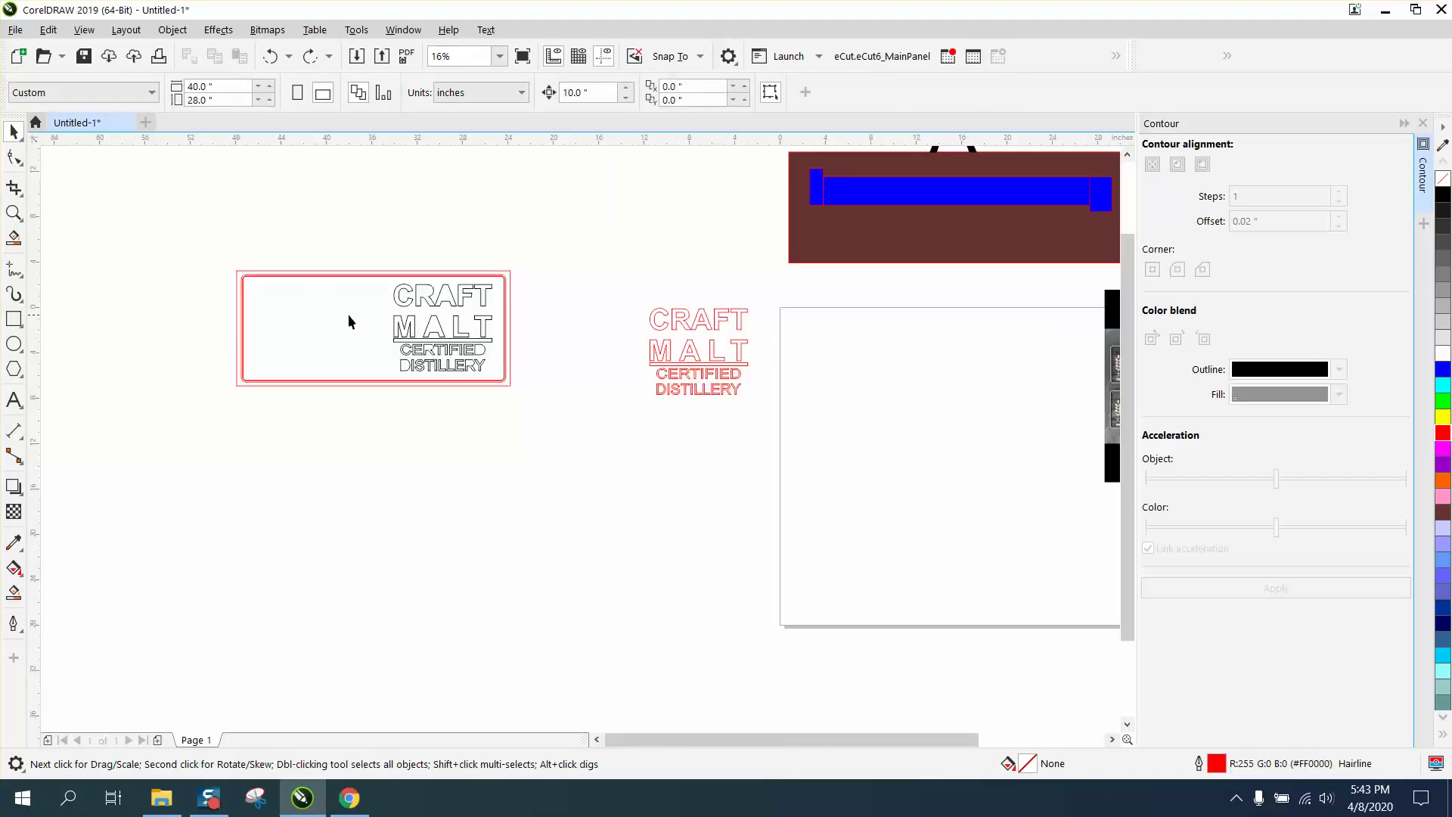
{"action": "left_click", "coordinate": [15, 214]}
{"action": "left_click_drag", "start_coordinate": [225, 261], "coordinate": [548, 409]}
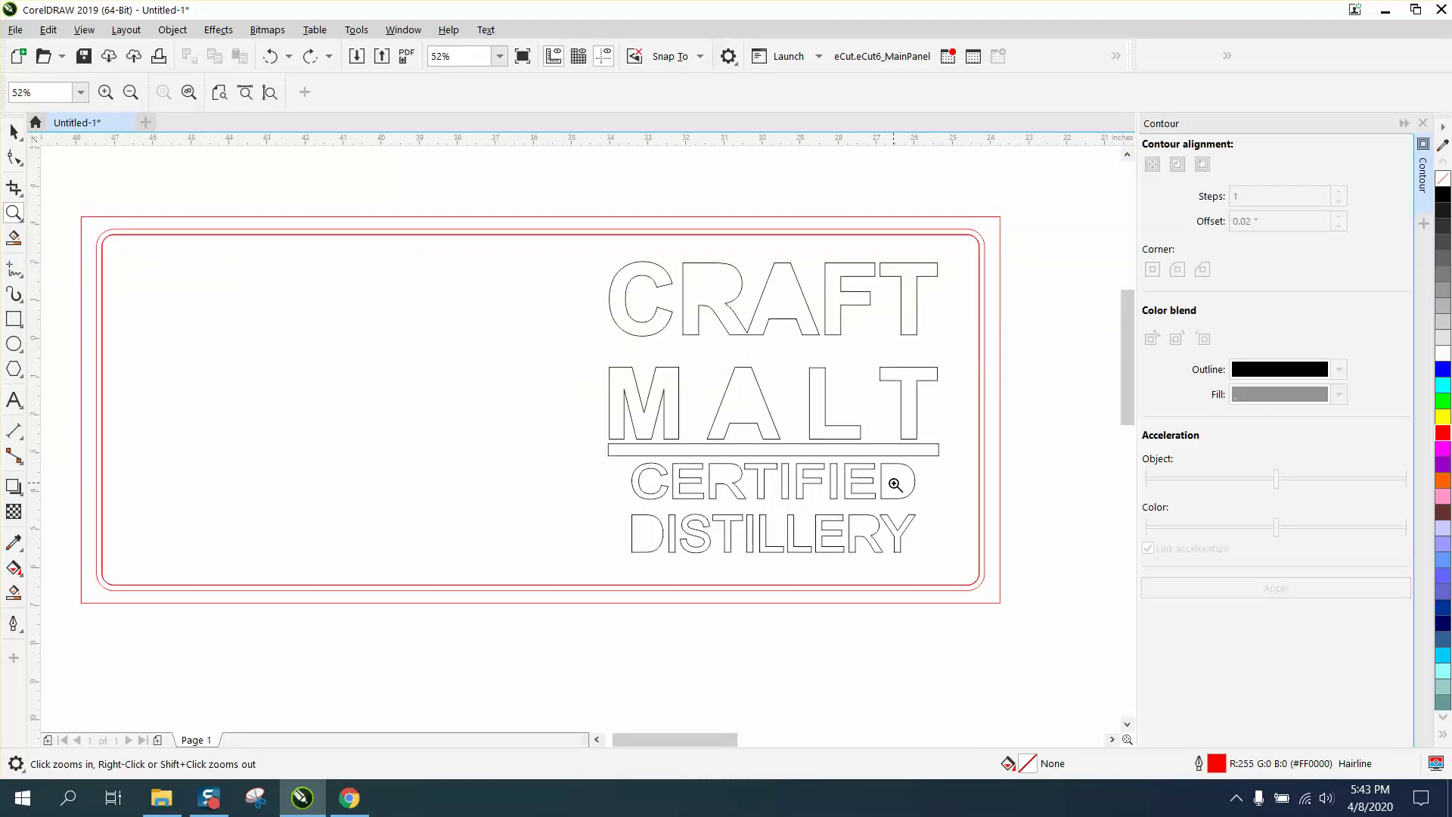
{"action": "scroll", "coordinate": [718, 446], "scroll_direction": "down", "scroll_amount": 3}
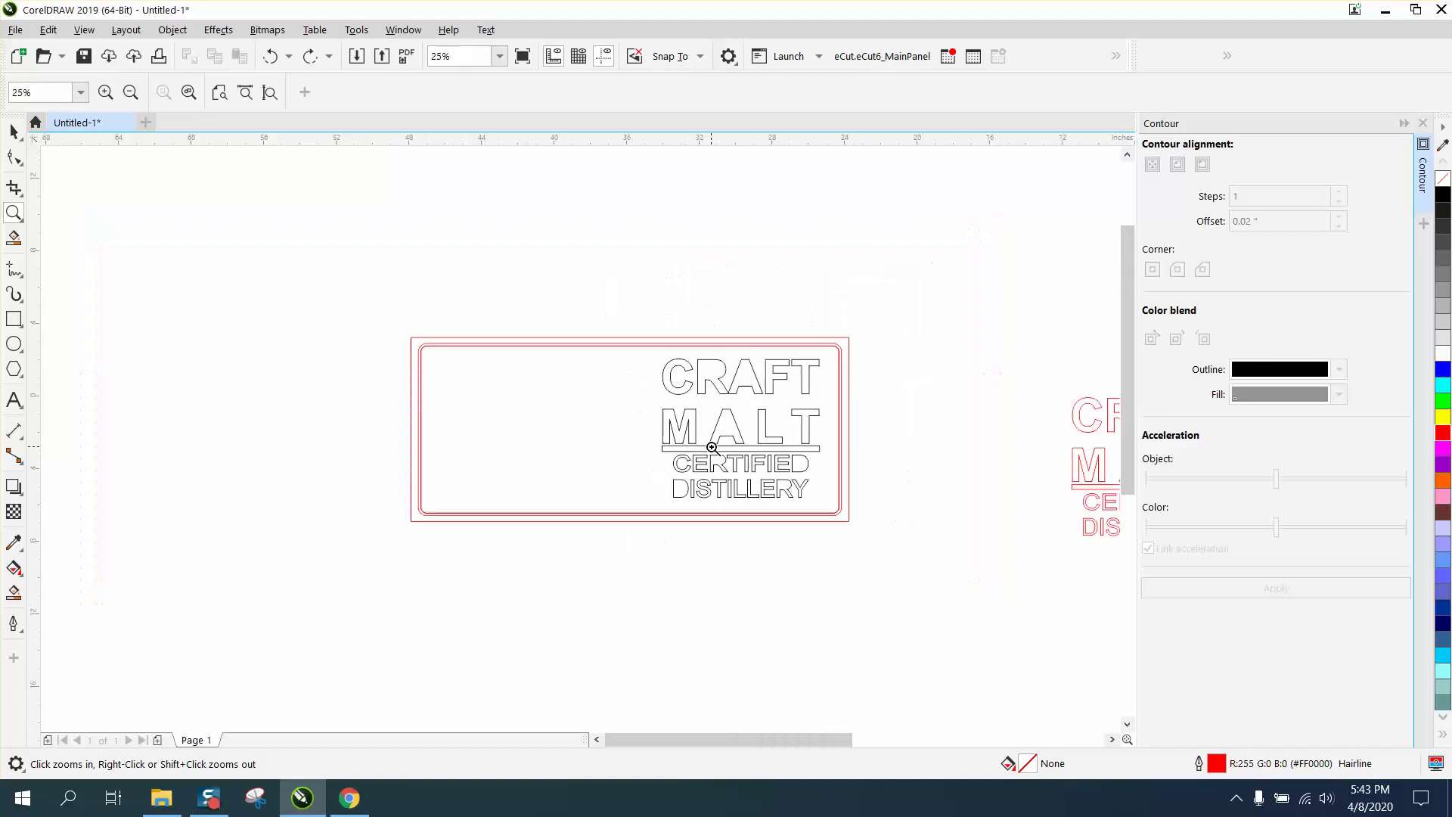